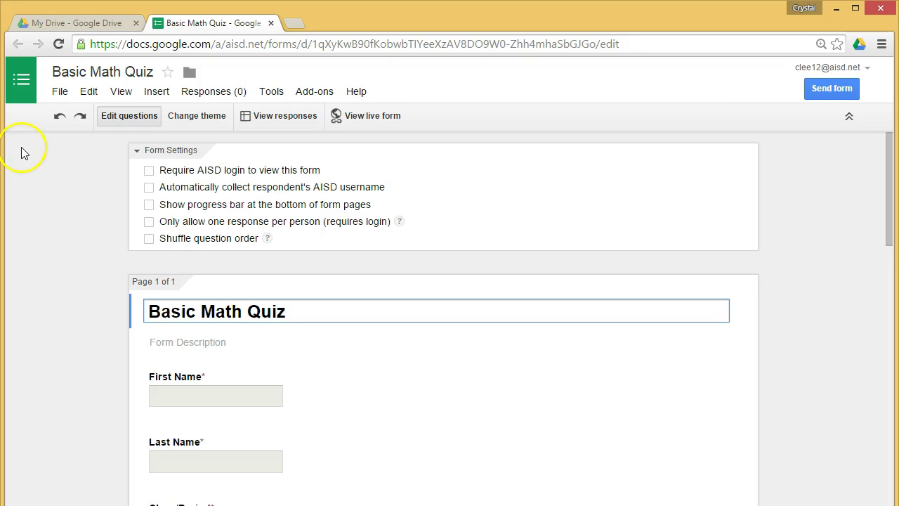
pyautogui.click(20, 83)
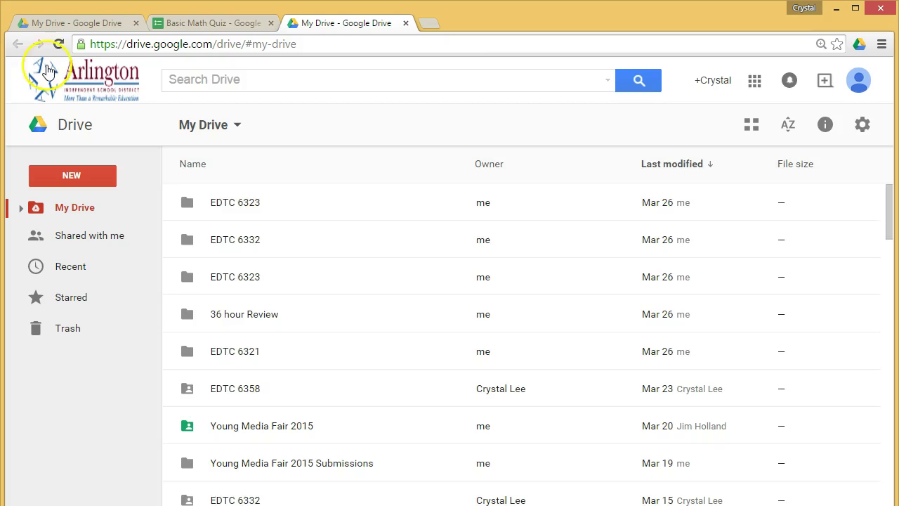
pyautogui.click(77, 27)
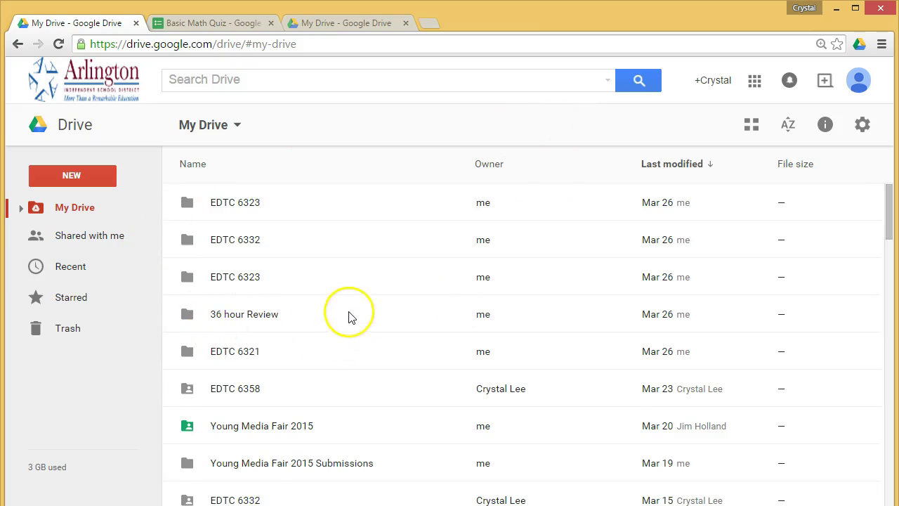
pyautogui.scroll(-4, 347, 316)
pyautogui.scroll(-6, 351, 318)
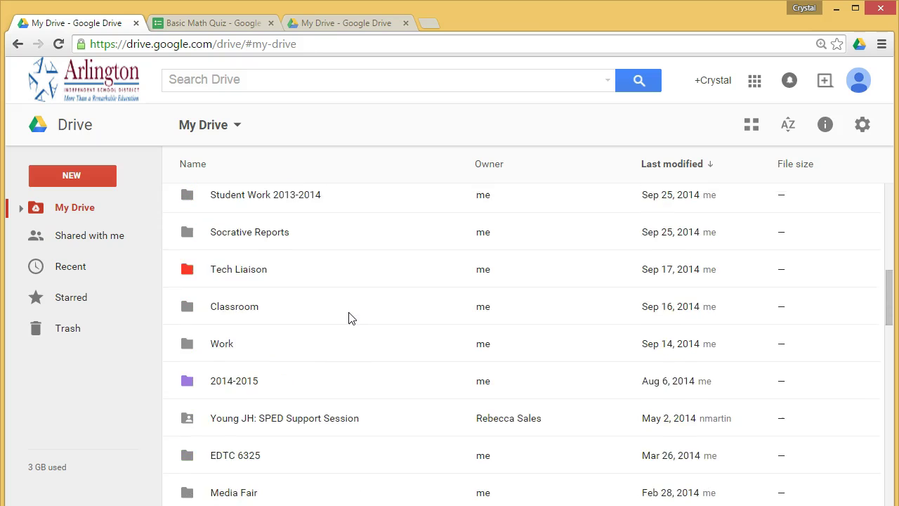
pyautogui.scroll(-13, 352, 319)
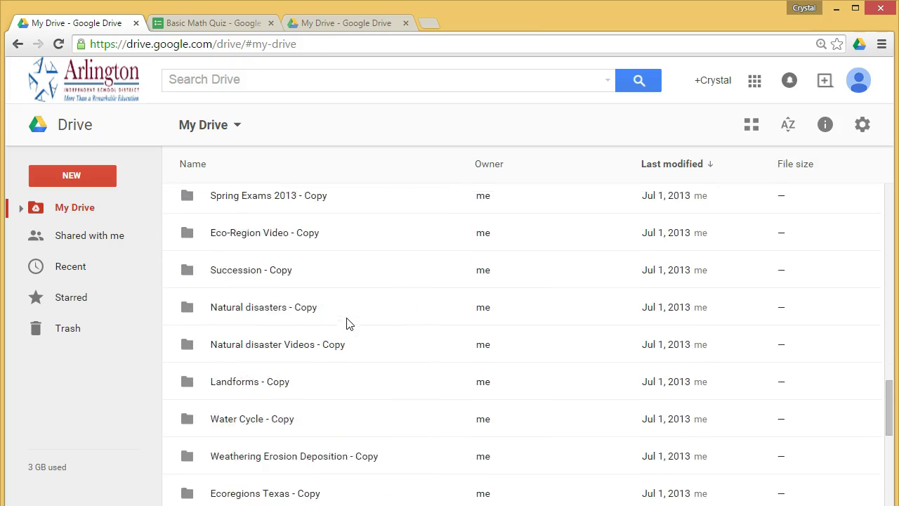
pyautogui.scroll(-5, 349, 324)
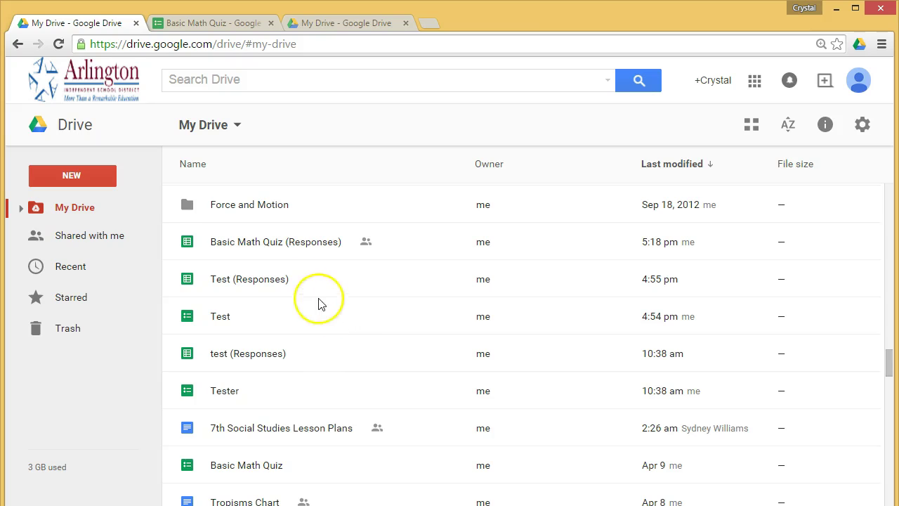
pyautogui.click(260, 245)
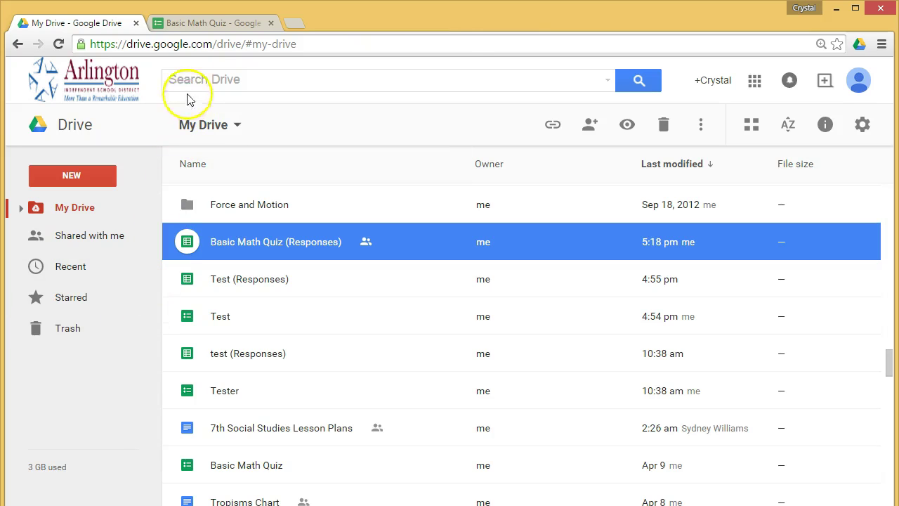
pyautogui.click(209, 23)
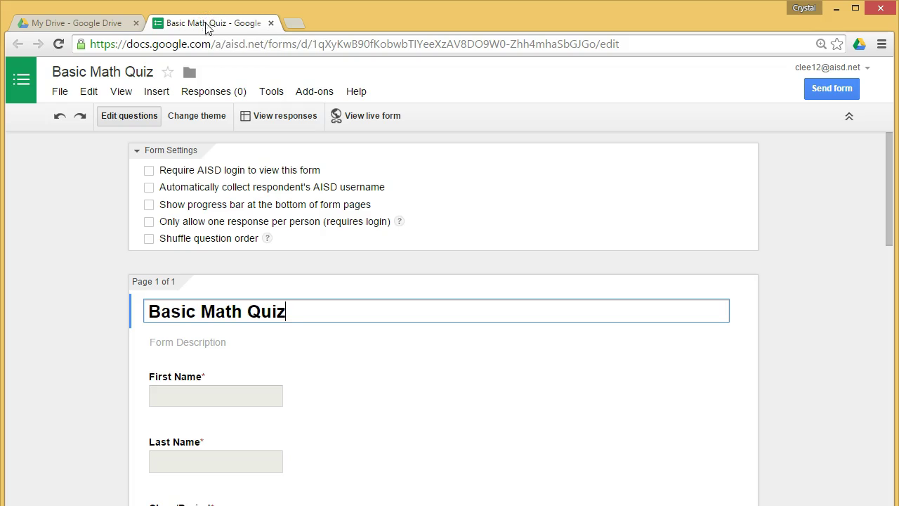
# Step: Open the empty Basic Math Quiz (Responses) spreadsheet from the form and show the Add-ons menu
pyautogui.click(274, 119)
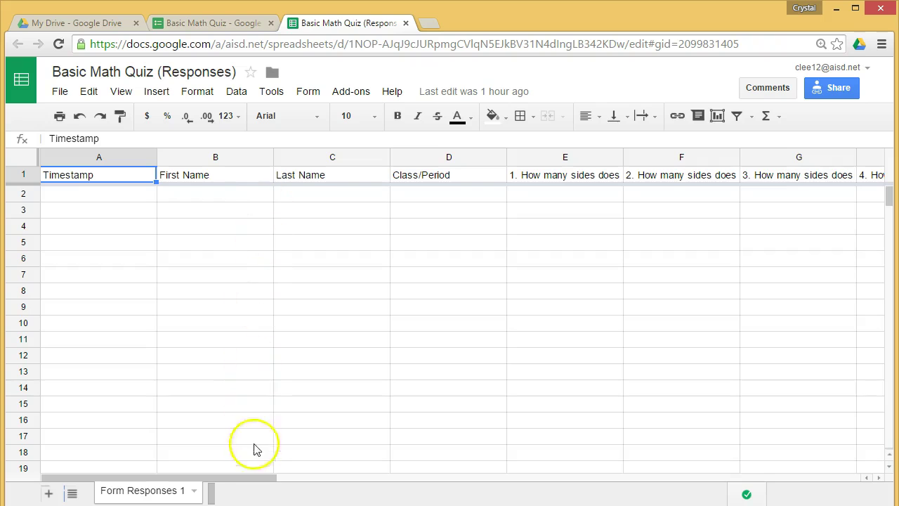
pyautogui.moveTo(255, 478); pyautogui.dragTo(198, 476)
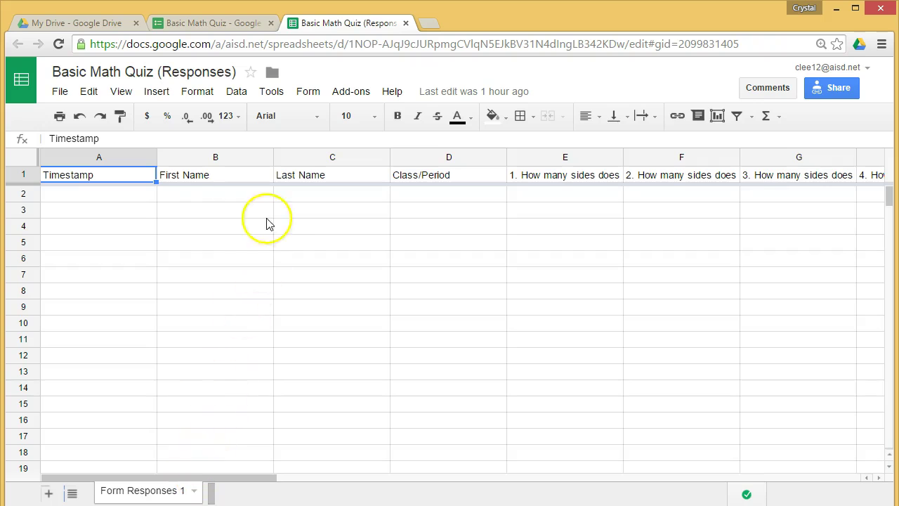
pyautogui.click(341, 102)
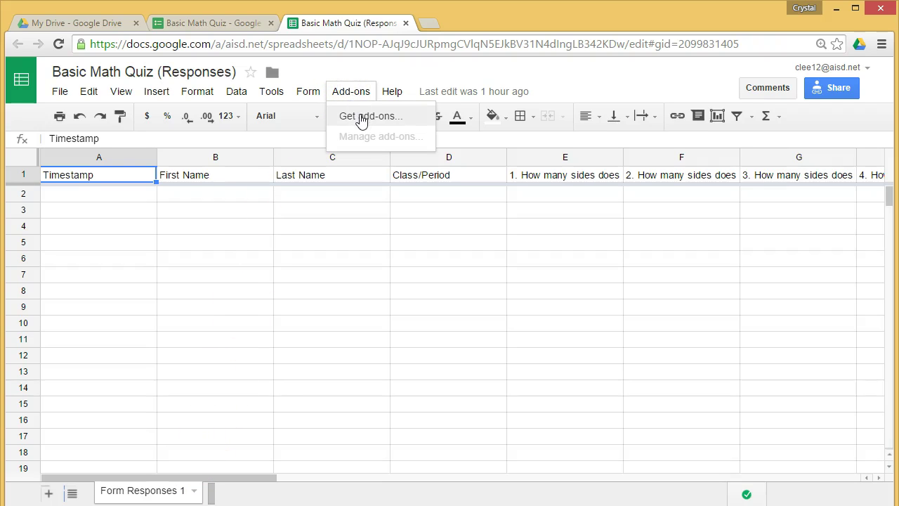
# Step: Browse the Get add-ons gallery and locate the Flubaroo add-on
pyautogui.click(361, 119)
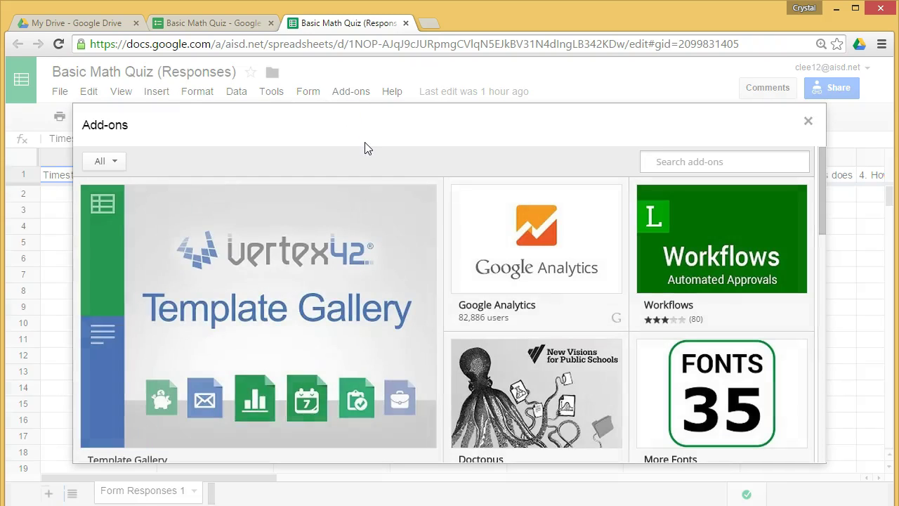
pyautogui.scroll(-2, 395, 193)
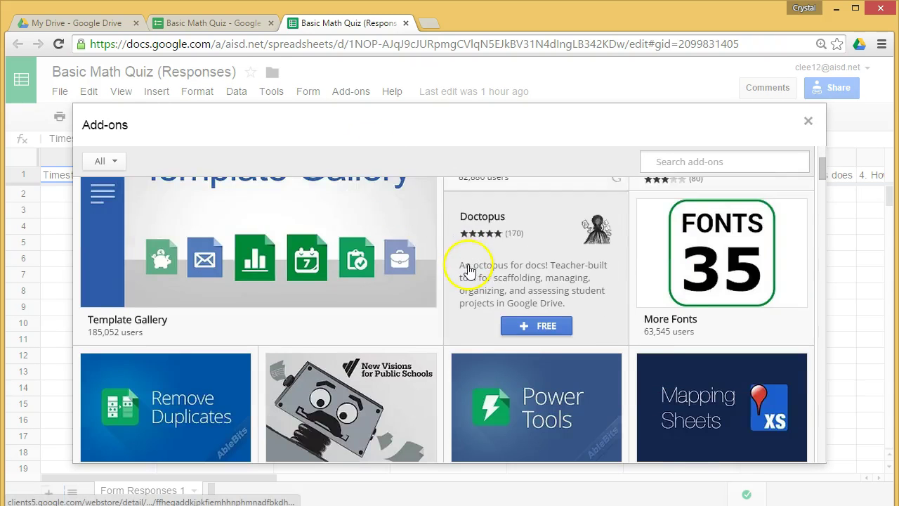
pyautogui.scroll(-4, 470, 270)
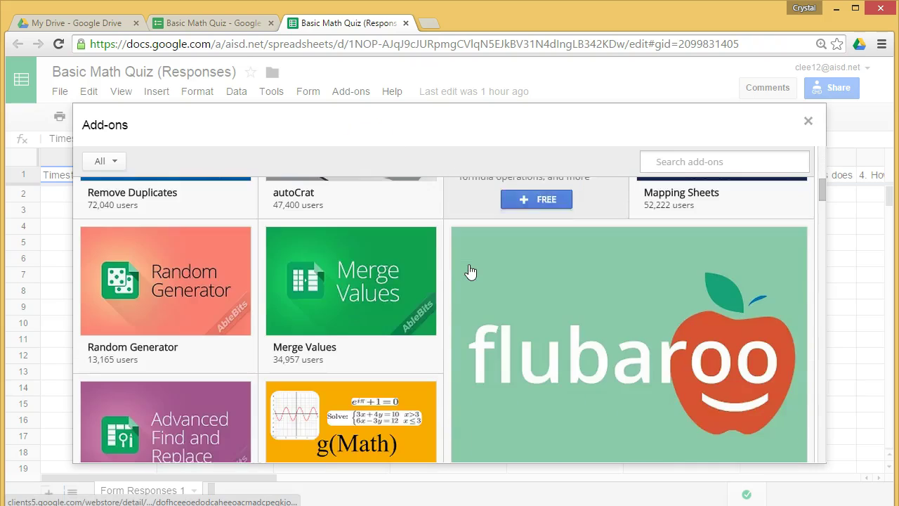
pyautogui.scroll(-1, 295, 234)
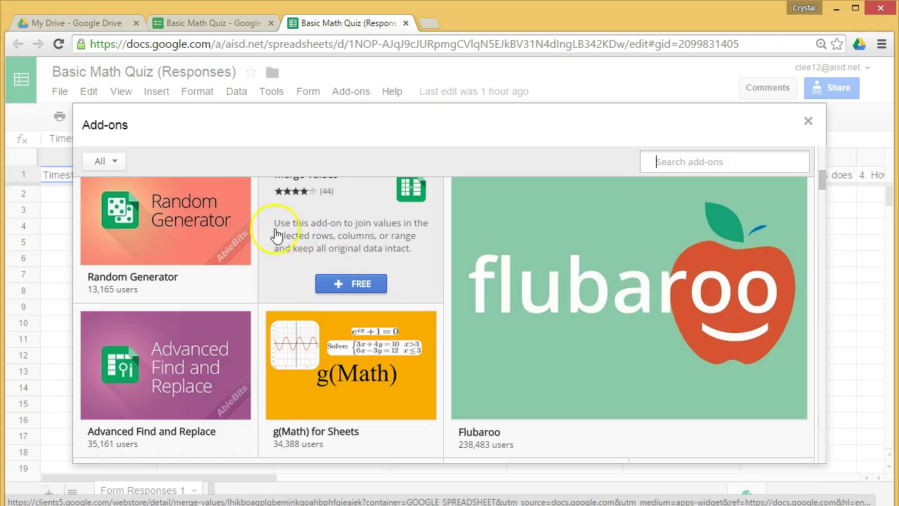
pyautogui.moveTo(193, 225)
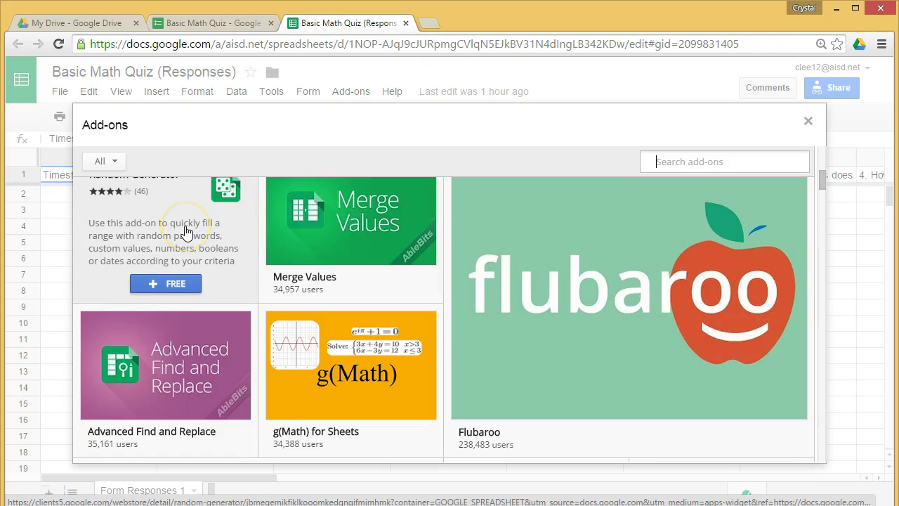
pyautogui.moveTo(180, 343)
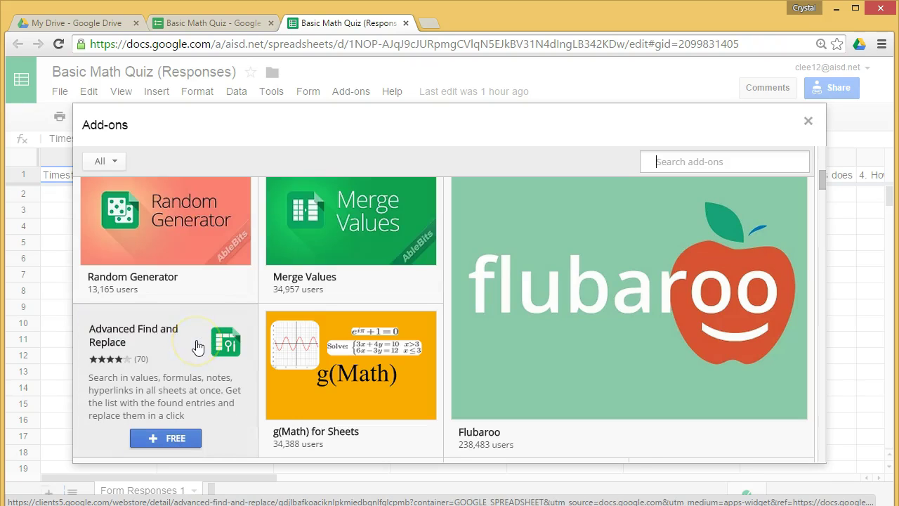
pyautogui.moveTo(330, 360)
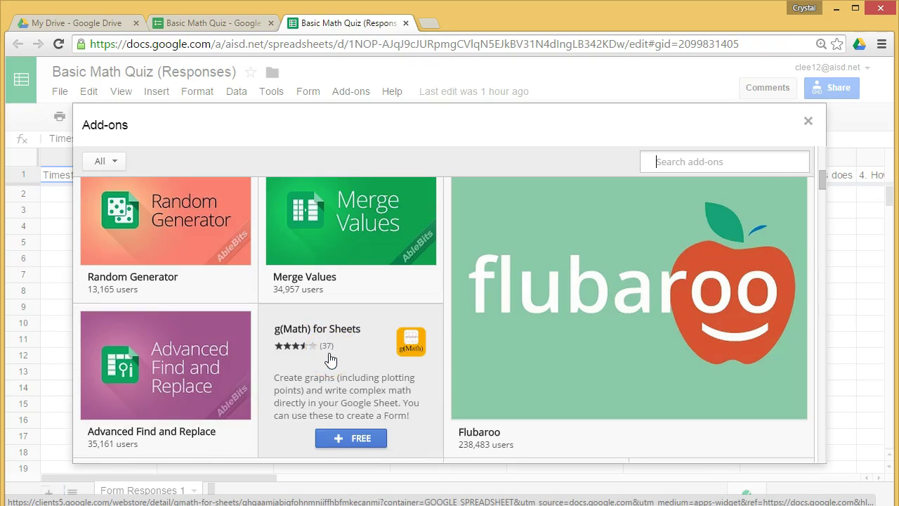
pyautogui.click(357, 365)
# Step: Install Flubaroo with + FREE and accept its permissions
pyautogui.moveTo(373, 248)
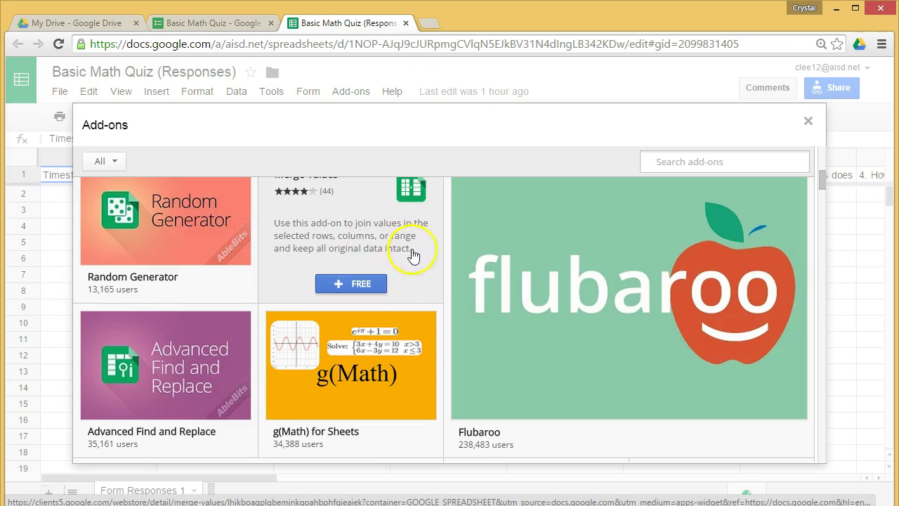
pyautogui.moveTo(634, 312)
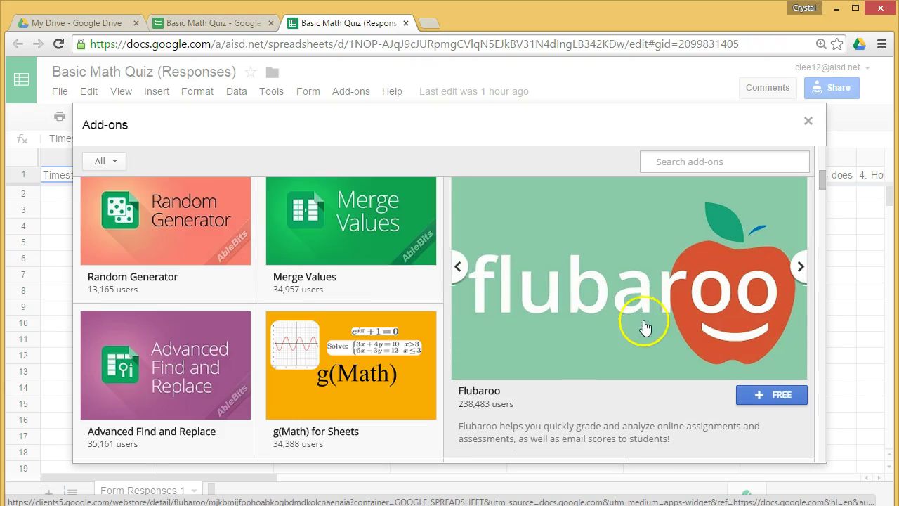
pyautogui.click(775, 402)
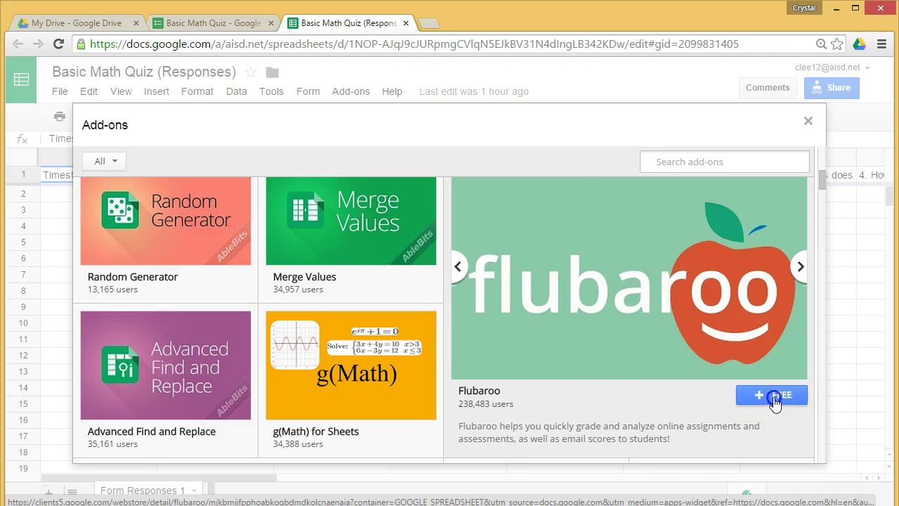
pyautogui.moveTo(612, 177); pyautogui.dragTo(597, 344)
pyautogui.click(526, 393)
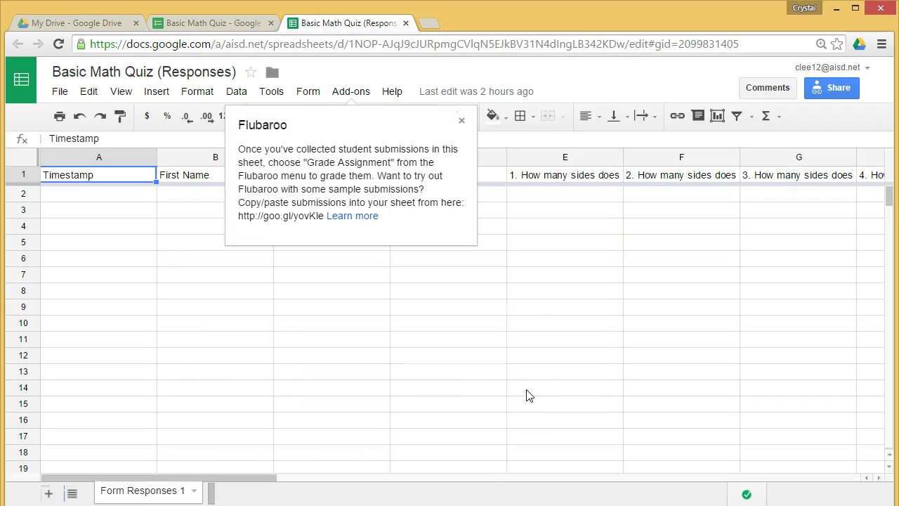
# Step: Close Flubaroo's welcome note, check its add-on menu without choosing, and open the Form menu
pyautogui.click(461, 123)
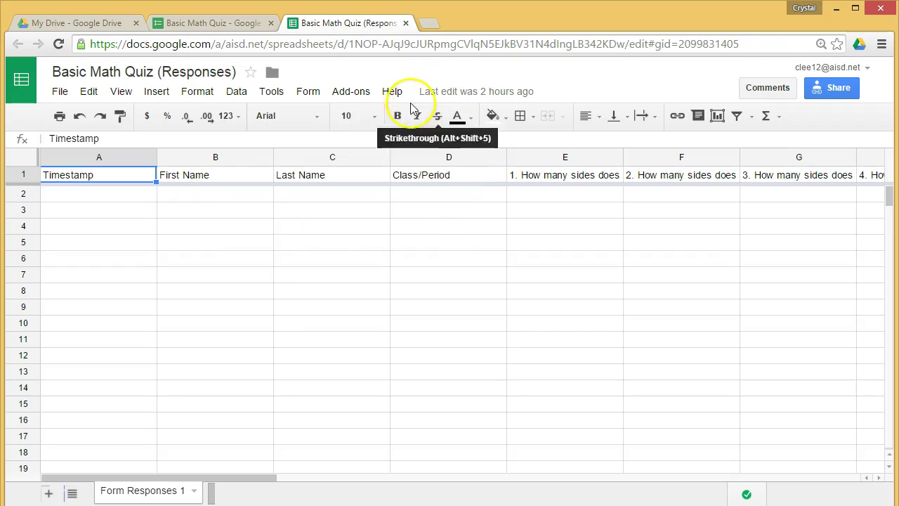
pyautogui.click(349, 92)
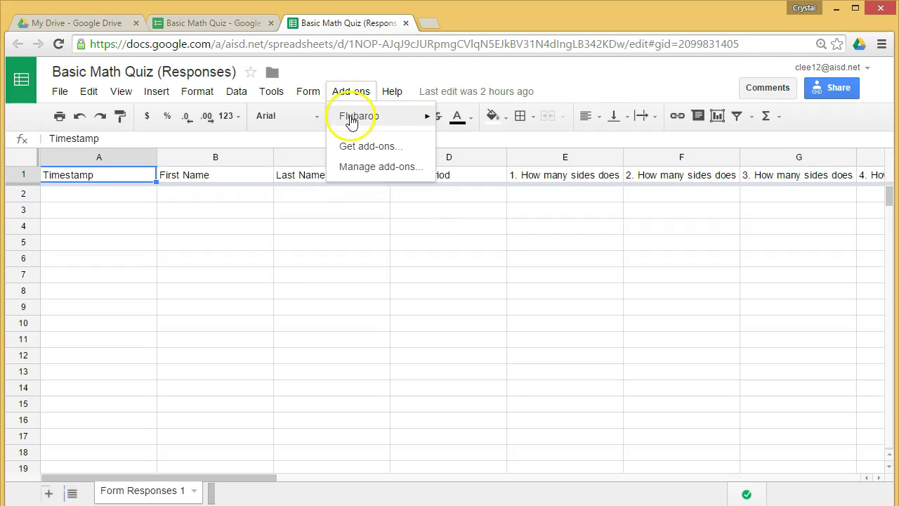
pyautogui.moveTo(352, 122)
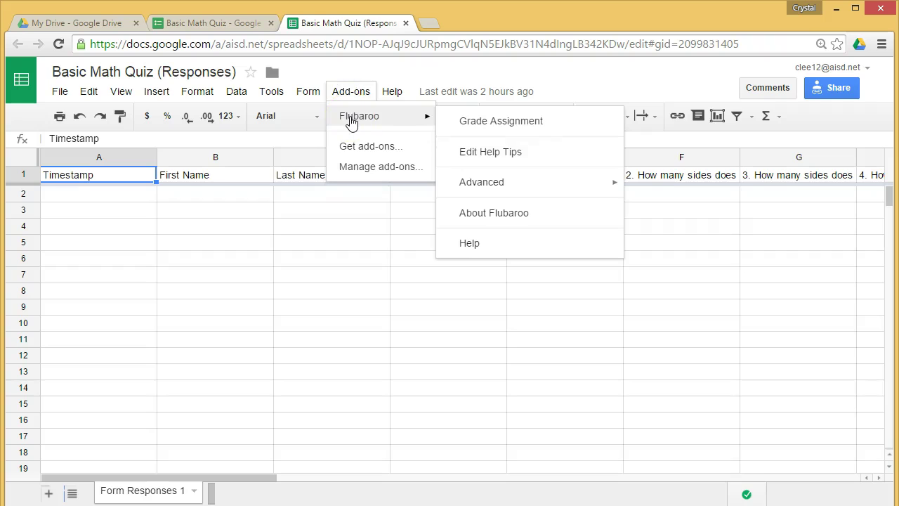
pyautogui.click(332, 338)
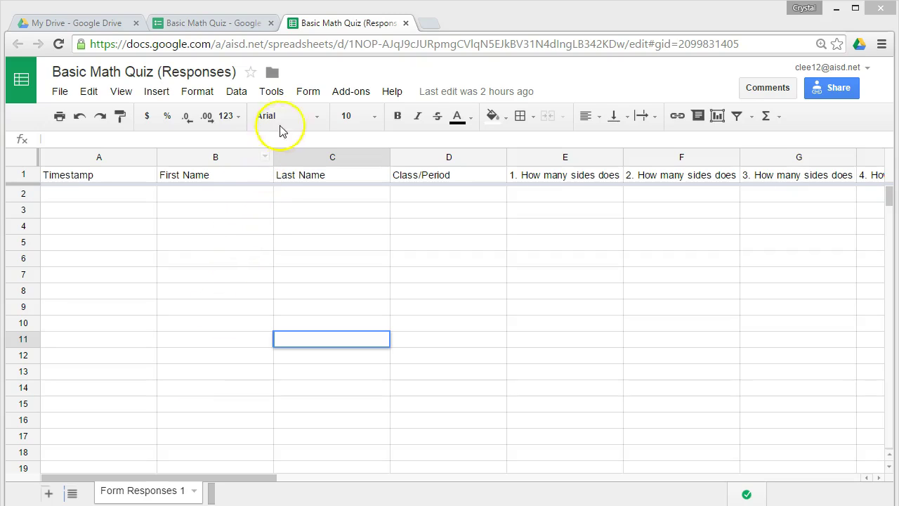
pyautogui.click(307, 94)
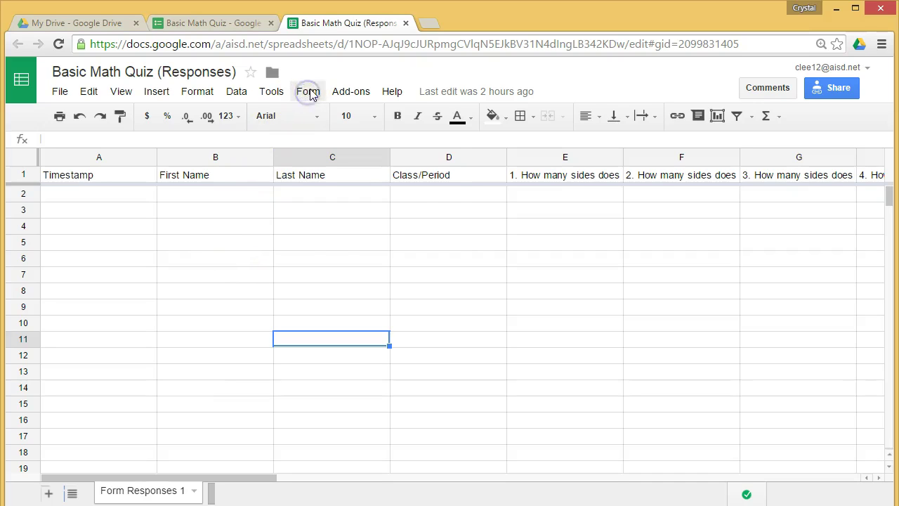
pyautogui.click(309, 92)
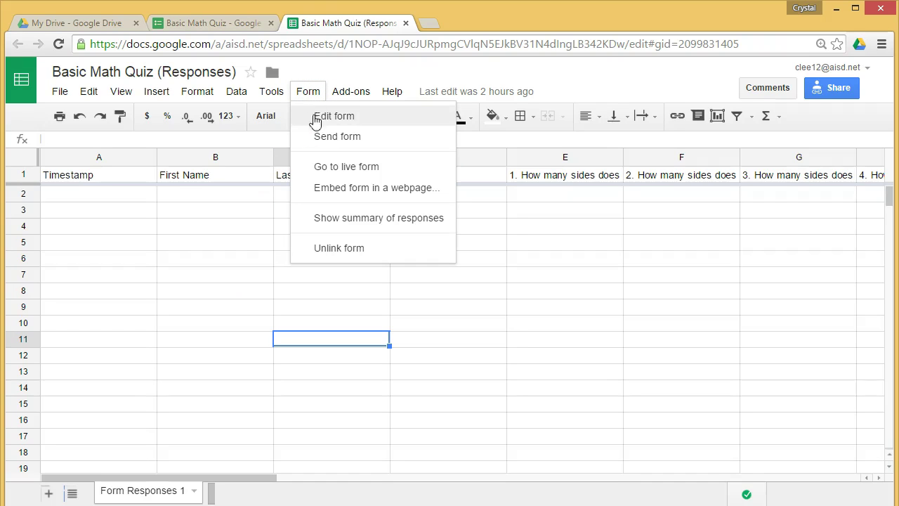
# Step: Submit the correct answers on the live quiz form as the Answer Key, then close the Thanks! tab
pyautogui.click(331, 169)
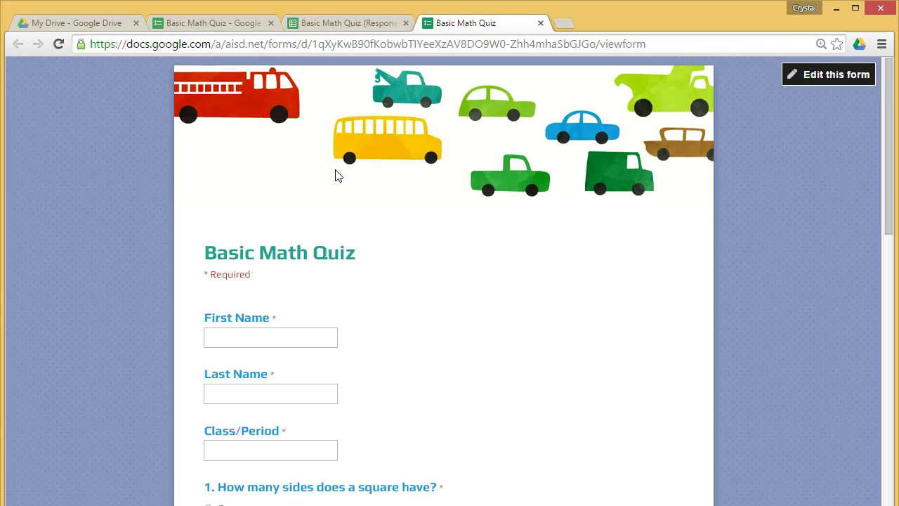
pyautogui.scroll(-1, 334, 182)
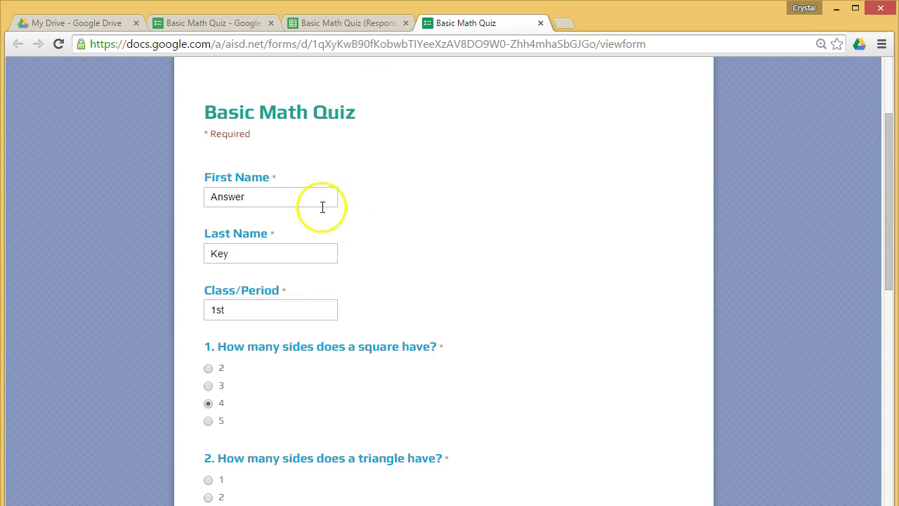
pyautogui.scroll(-6, 316, 359)
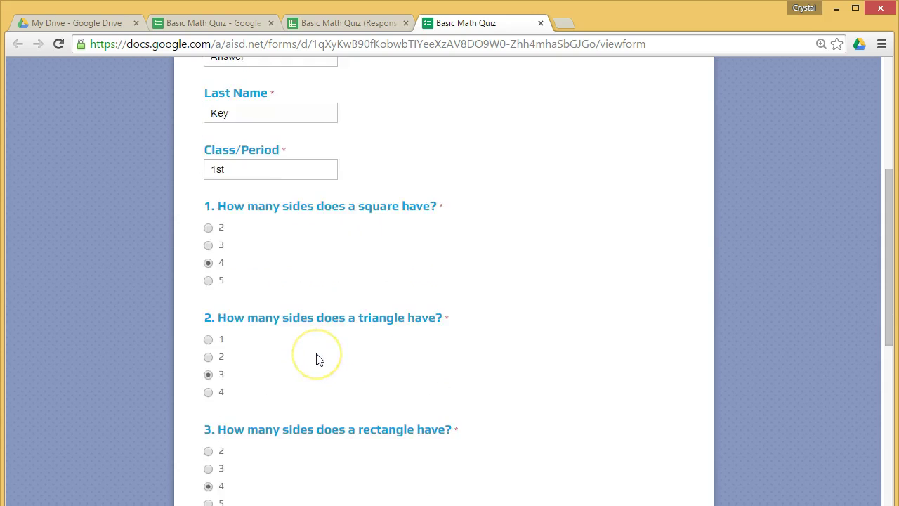
pyautogui.scroll(-1, 316, 359)
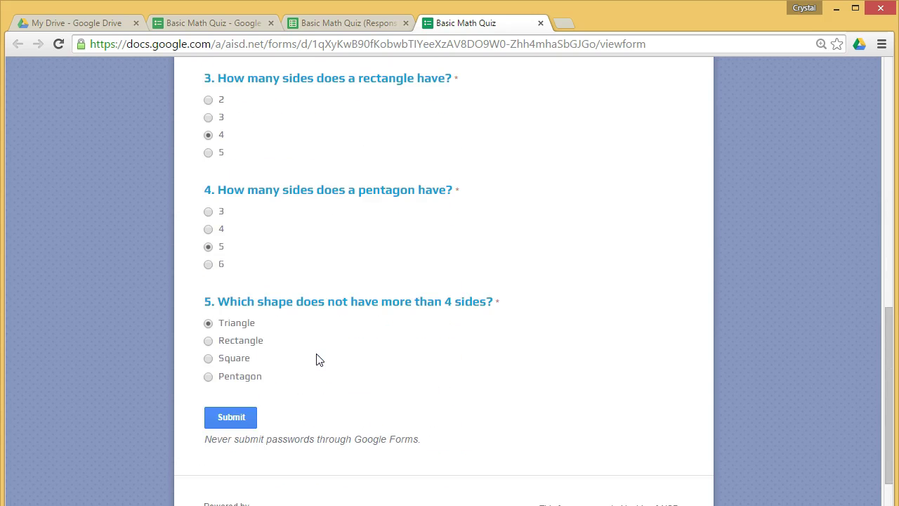
pyautogui.click(242, 419)
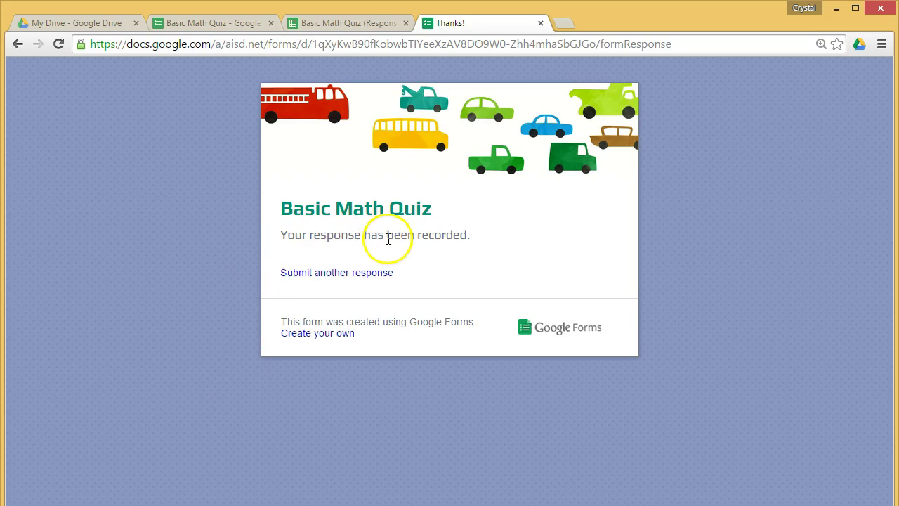
pyautogui.click(540, 23)
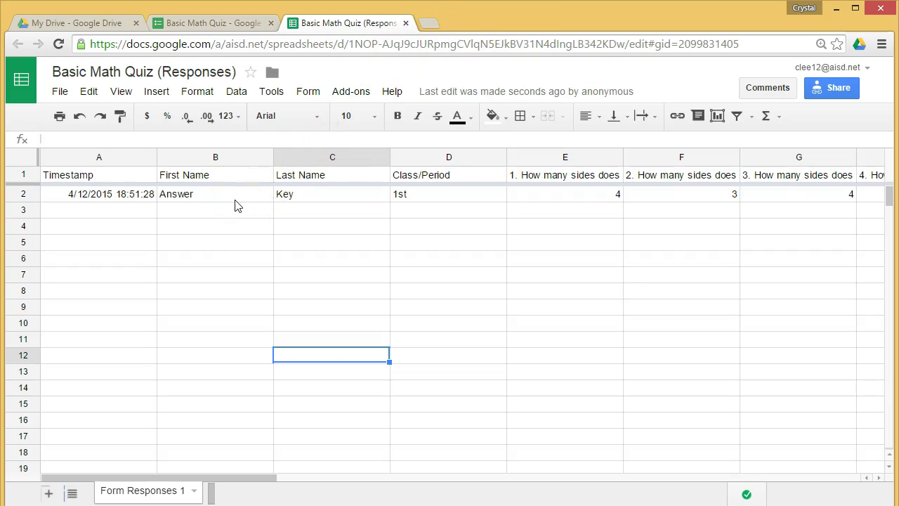
pyautogui.click(193, 491)
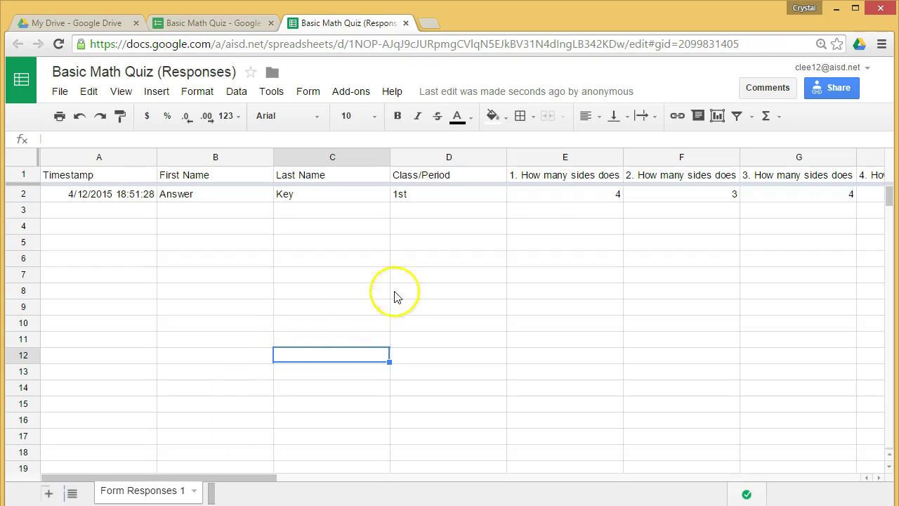
# Step: Share the responses spreadsheet with a colleague as Can view and send the invitation
pyautogui.click(839, 90)
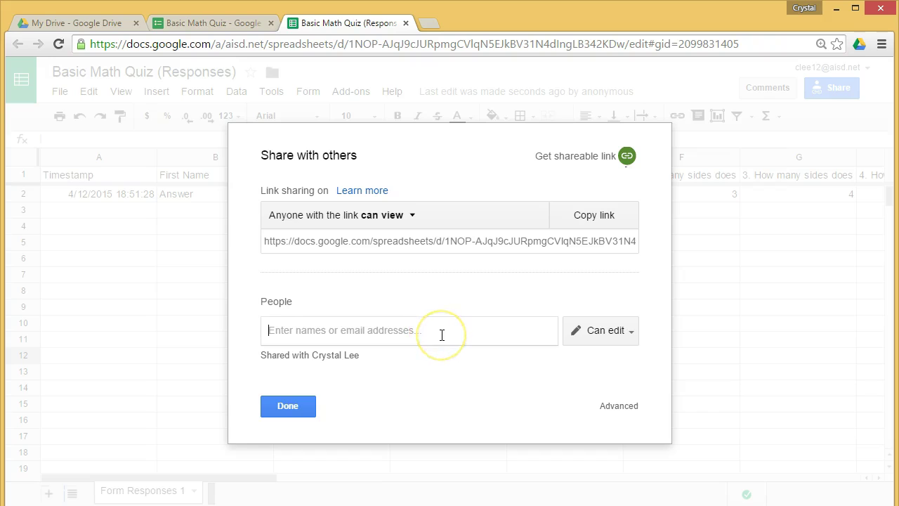
pyautogui.write('andre')
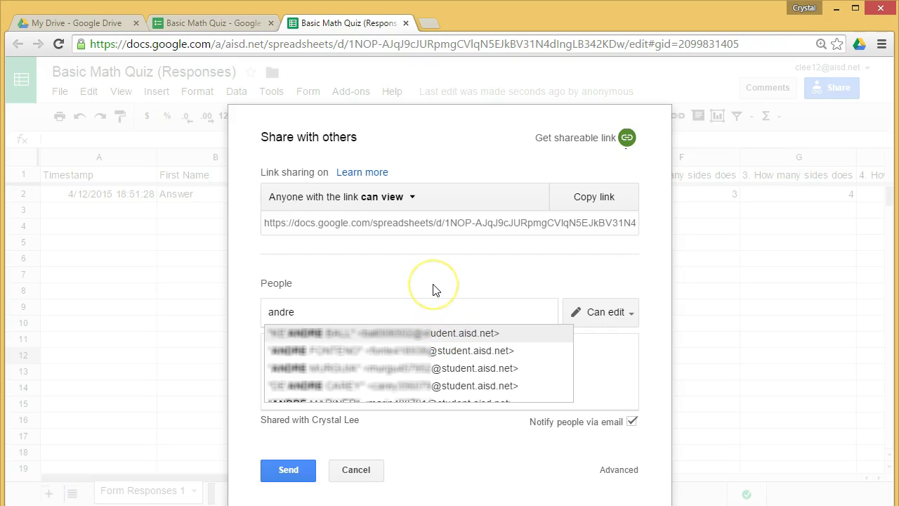
pyautogui.press('BackSpace')
pyautogui.press('BackSpace')
pyautogui.press('BackSpace')
pyautogui.press('BackSpace')
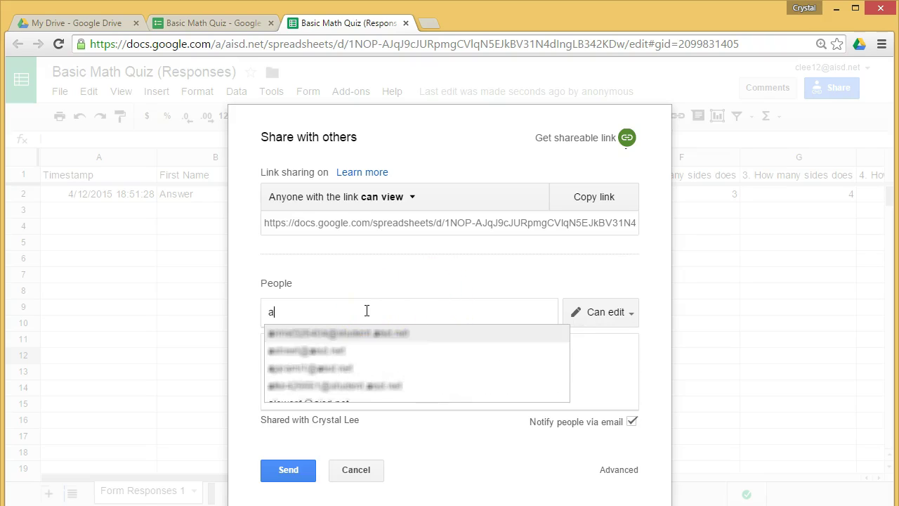
pyautogui.press('BackSpace')
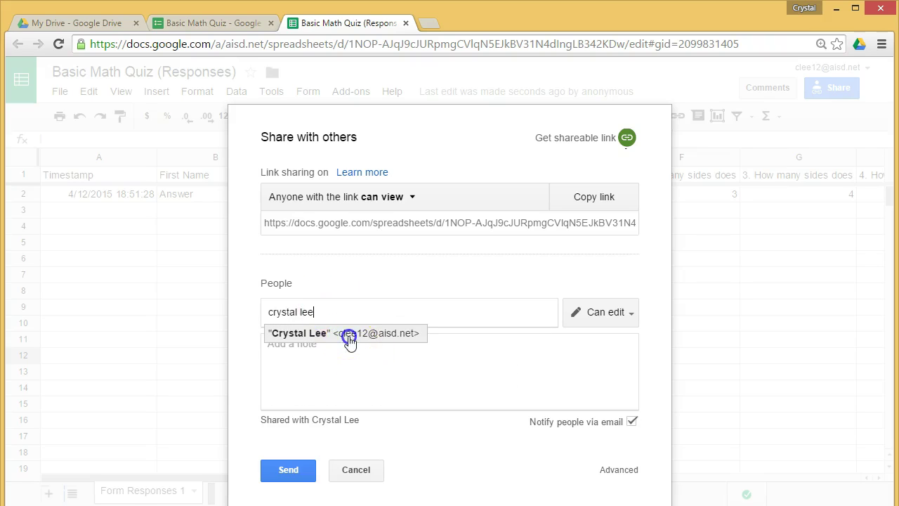
pyautogui.click(347, 334)
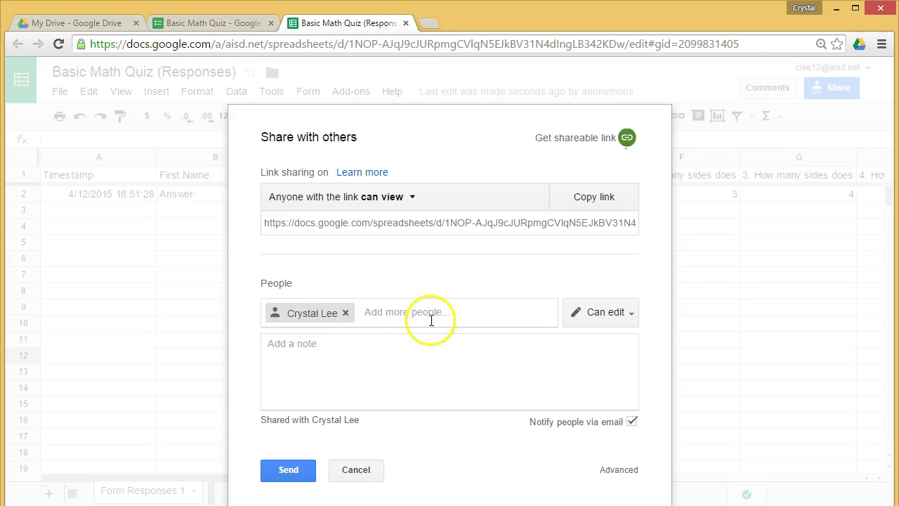
pyautogui.click(631, 316)
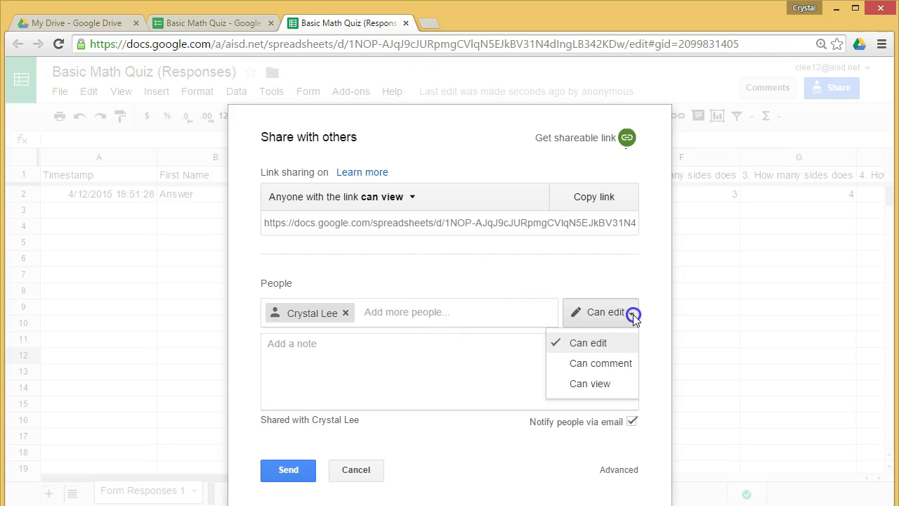
pyautogui.click(603, 383)
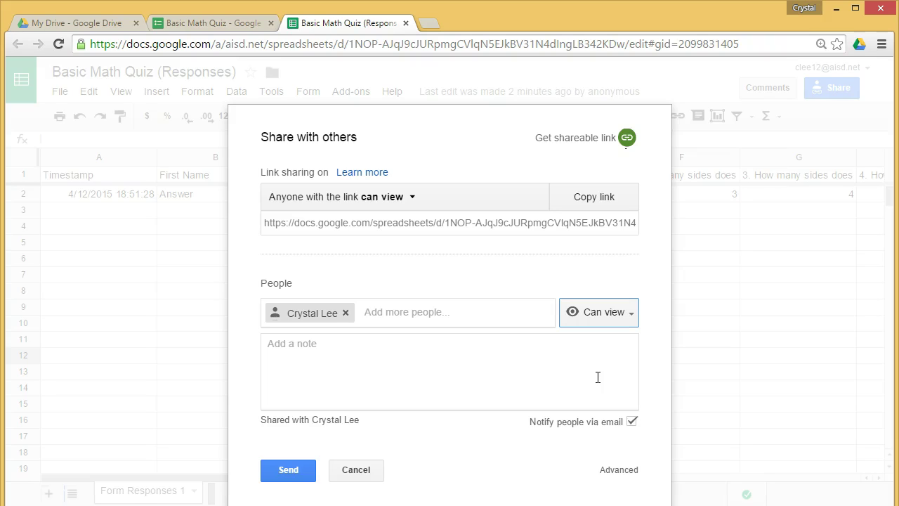
pyautogui.click(292, 468)
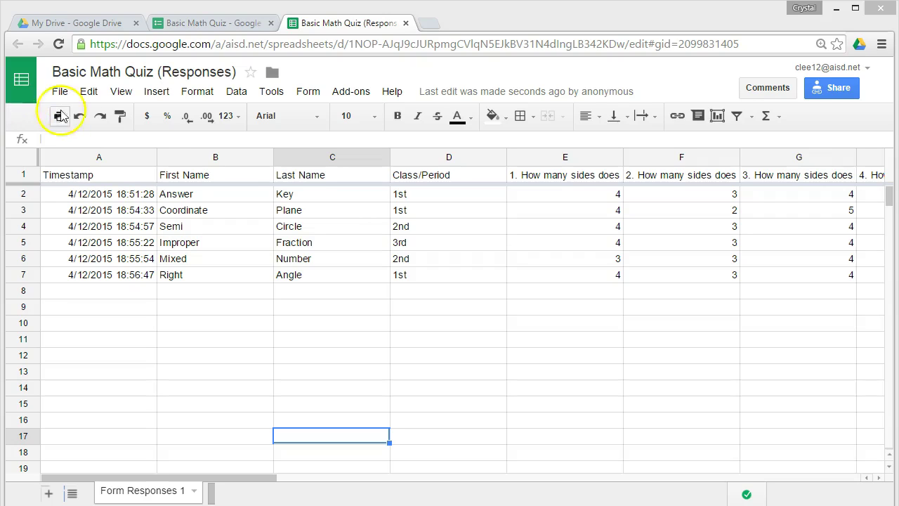
# Step: Start Flubaroo grading, keeping First Name as the student identifier and question 1 at 1 point
pyautogui.click(348, 95)
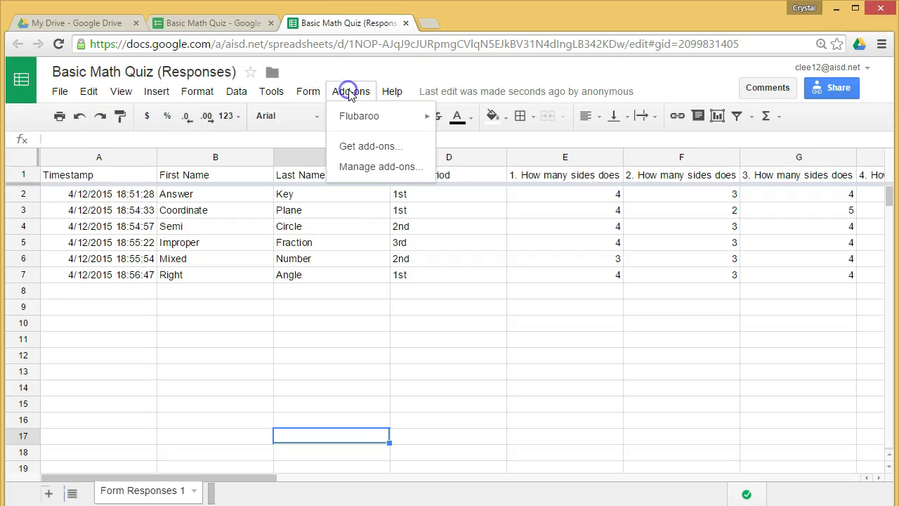
pyautogui.moveTo(359, 119)
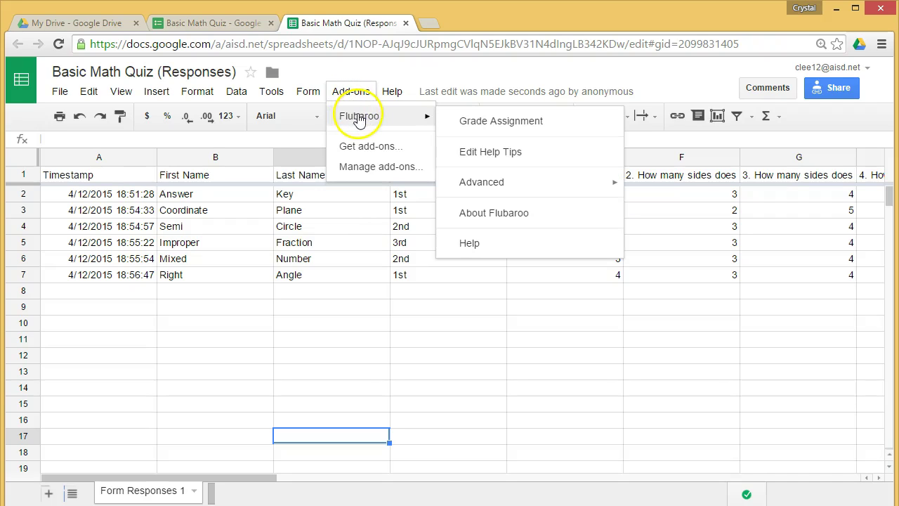
pyautogui.click(474, 122)
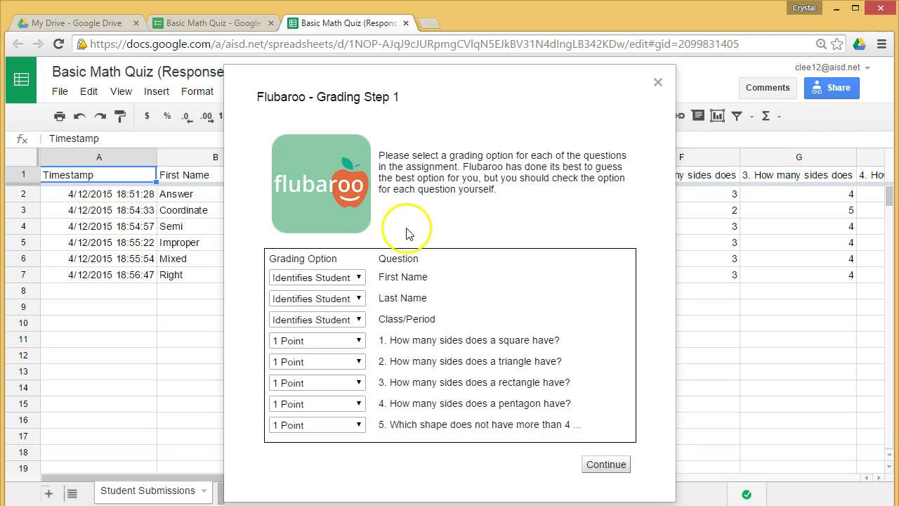
pyautogui.click(359, 278)
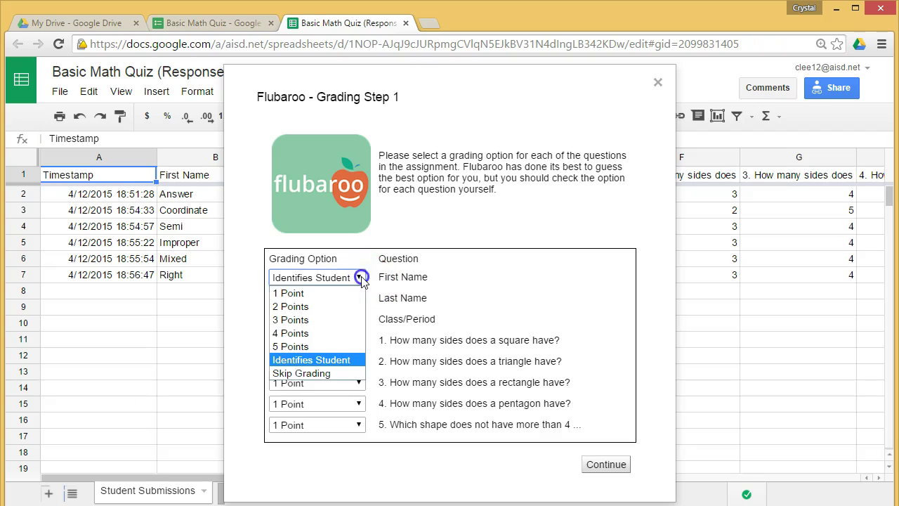
pyautogui.click(360, 278)
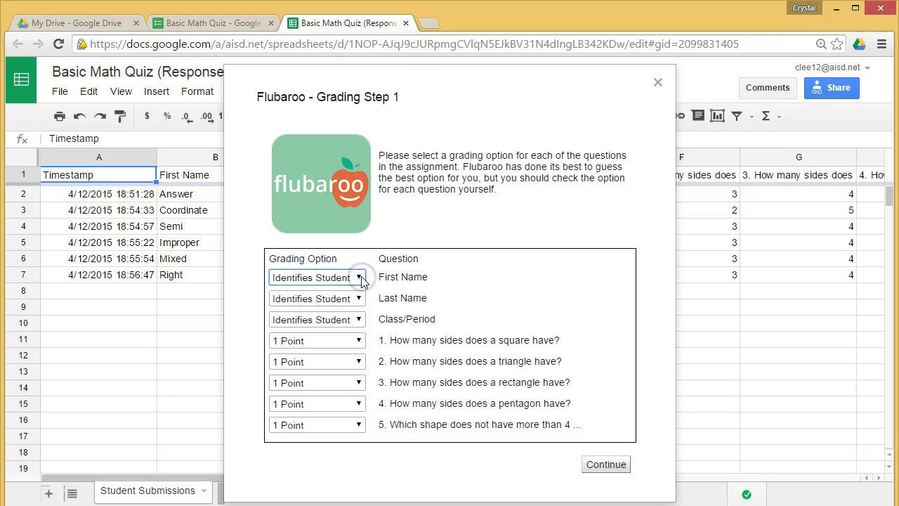
pyautogui.click(360, 341)
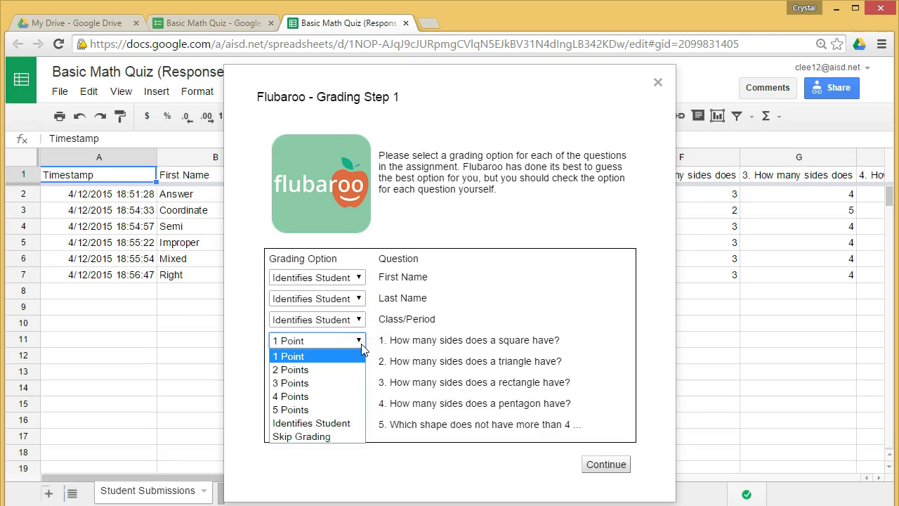
pyautogui.click(359, 343)
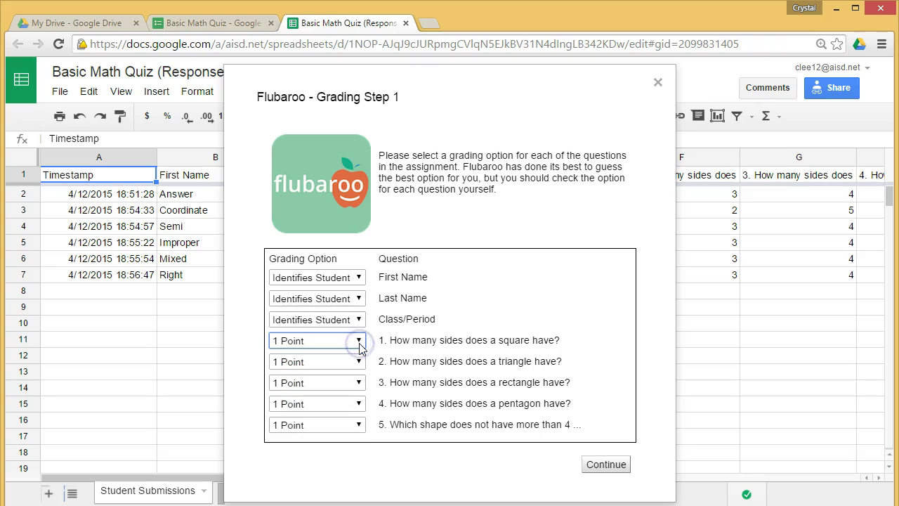
# Step: Keep question 2 at 1 point, choose the Answer Key submission, and run the grading
pyautogui.click(359, 362)
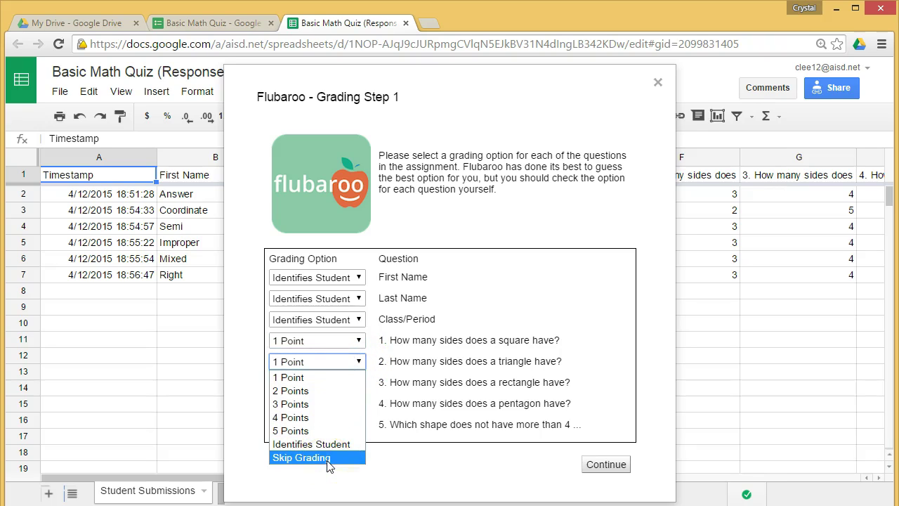
pyautogui.click(393, 465)
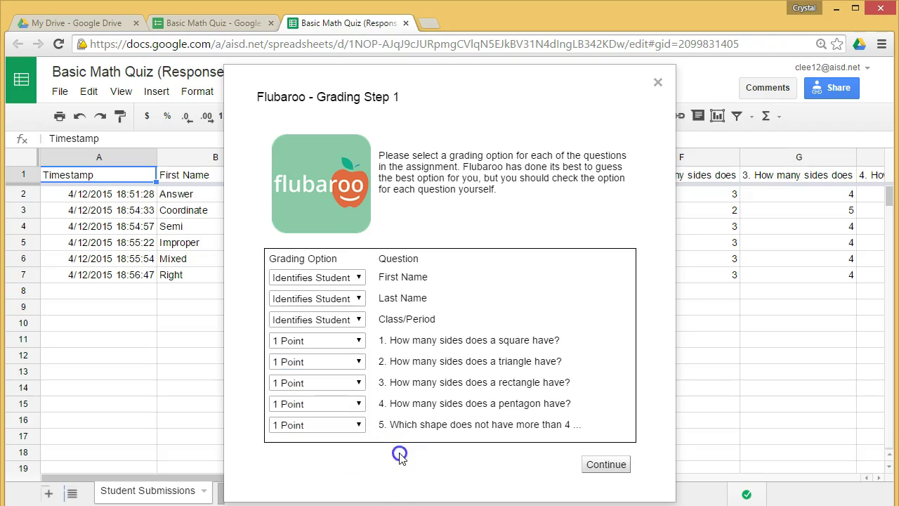
pyautogui.click(300, 362)
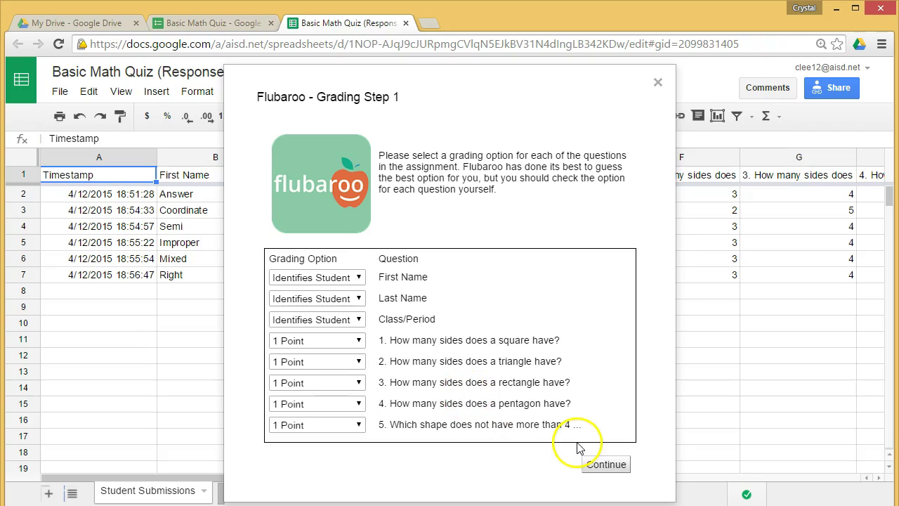
pyautogui.click(597, 465)
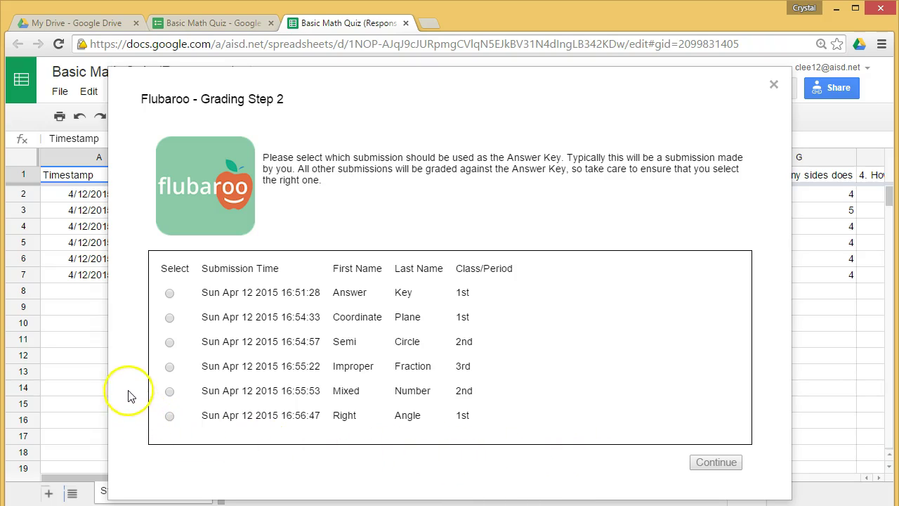
pyautogui.click(169, 293)
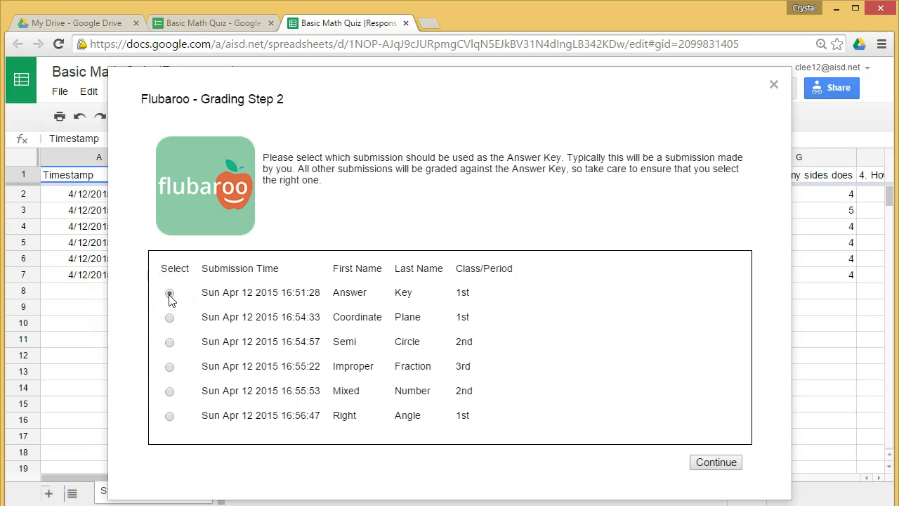
pyautogui.click(724, 465)
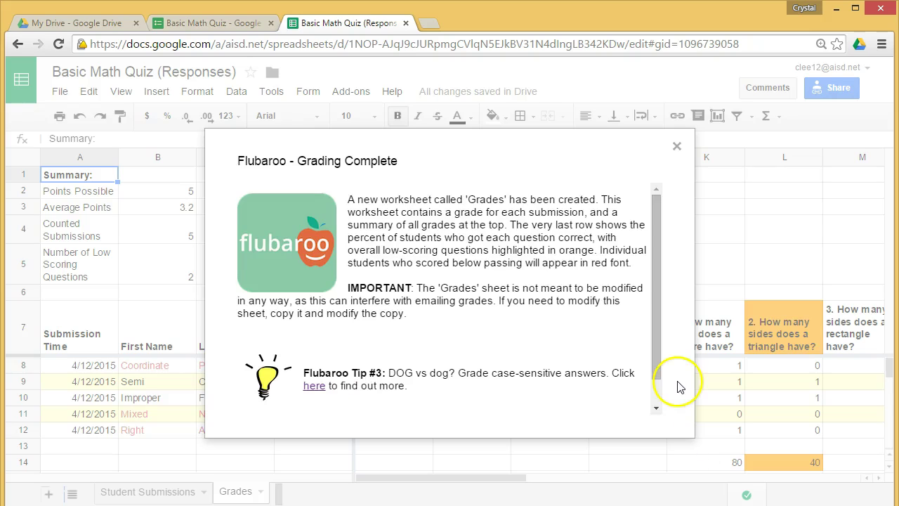
# Step: Dismiss the Grading Complete summary with View Grades to see each student's total and percent
pyautogui.moveTo(654, 353); pyautogui.dragTo(652, 397)
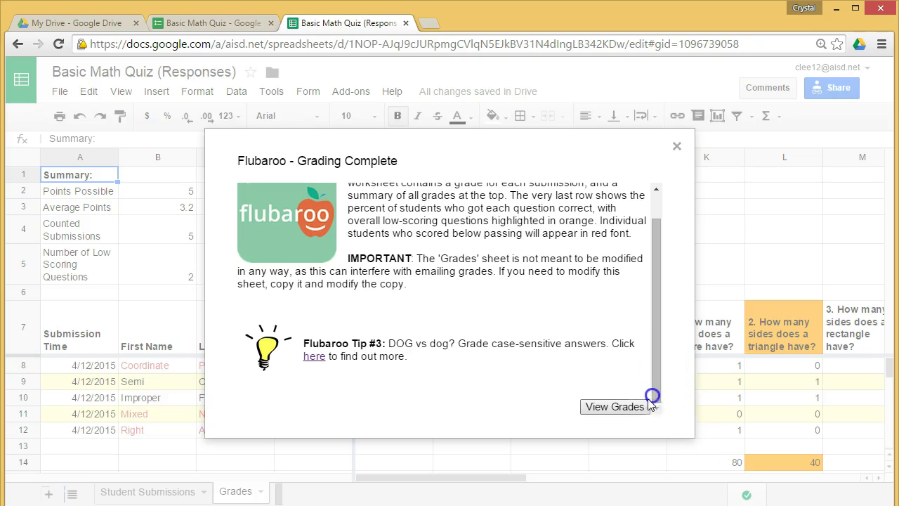
pyautogui.click(633, 407)
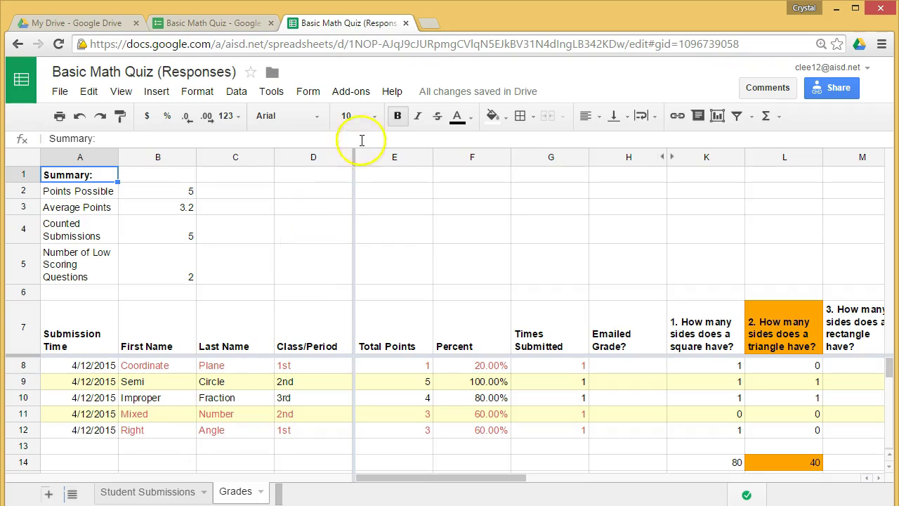
pyautogui.click(356, 93)
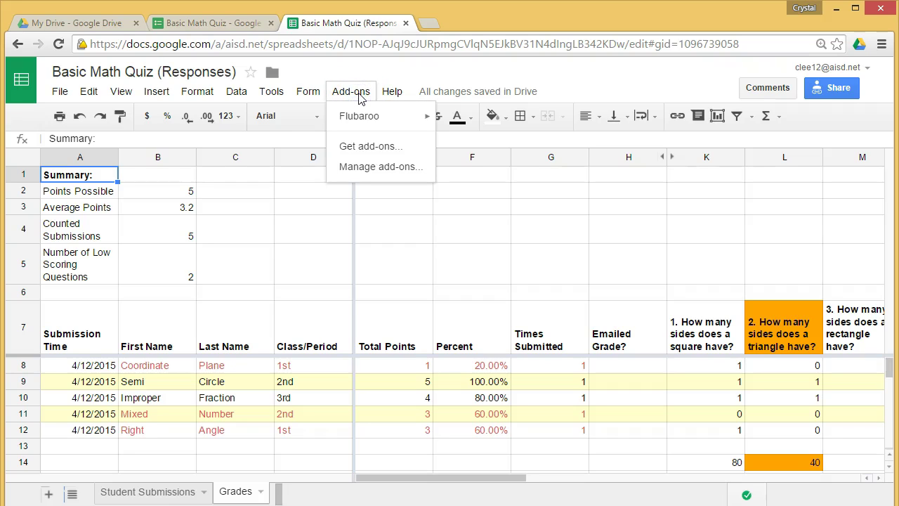
# Step: Launch Flubaroo's Regrade Assignment, confirm Yes, then cancel at Grading Step 1
pyautogui.moveTo(361, 116)
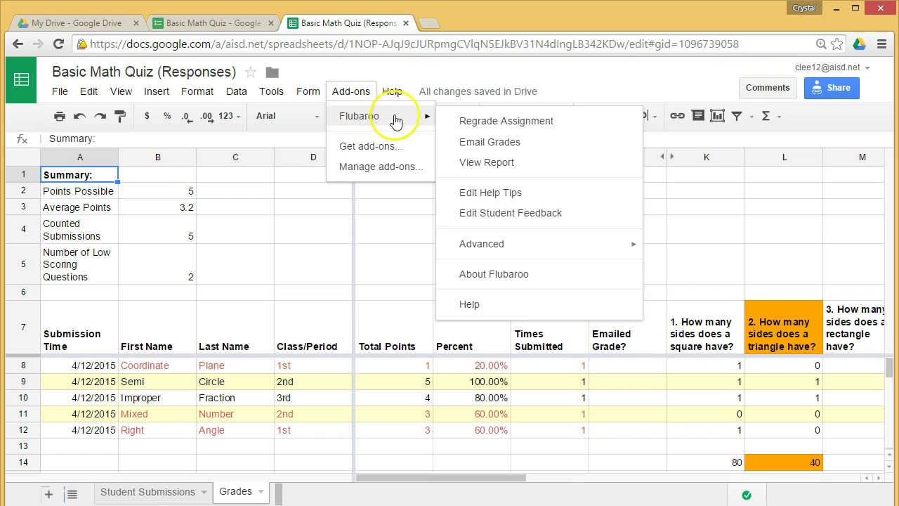
pyautogui.click(481, 121)
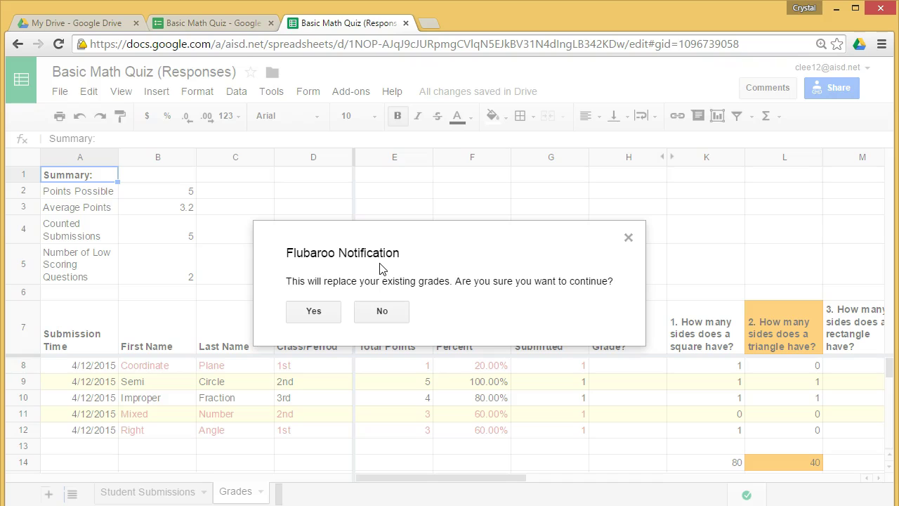
pyautogui.click(312, 318)
pyautogui.click(312, 314)
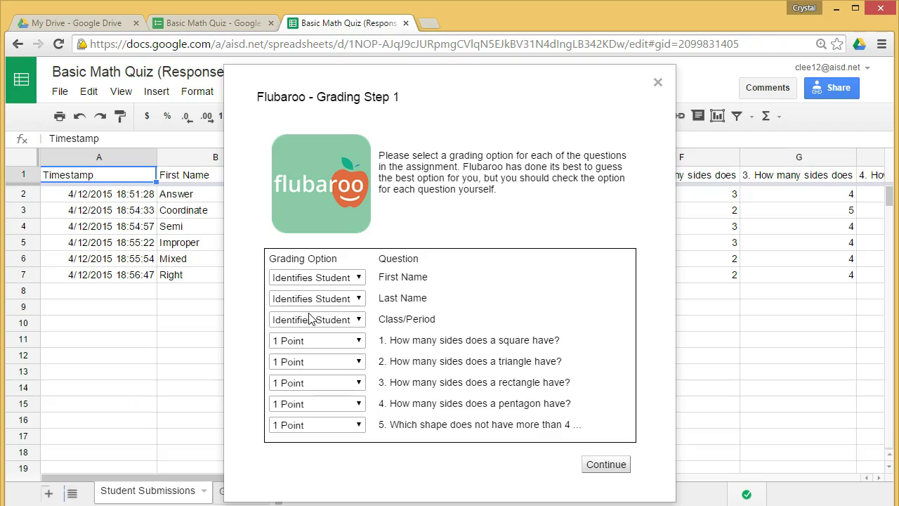
pyautogui.click(311, 341)
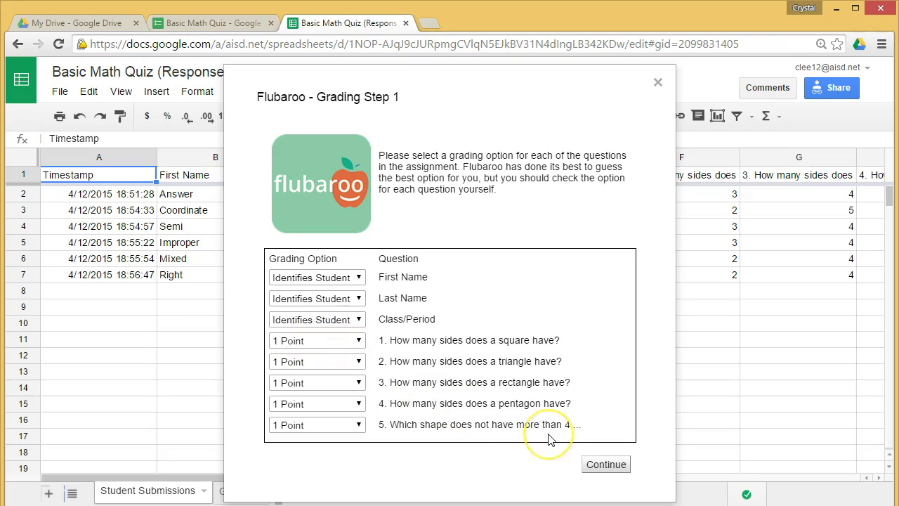
pyautogui.click(658, 83)
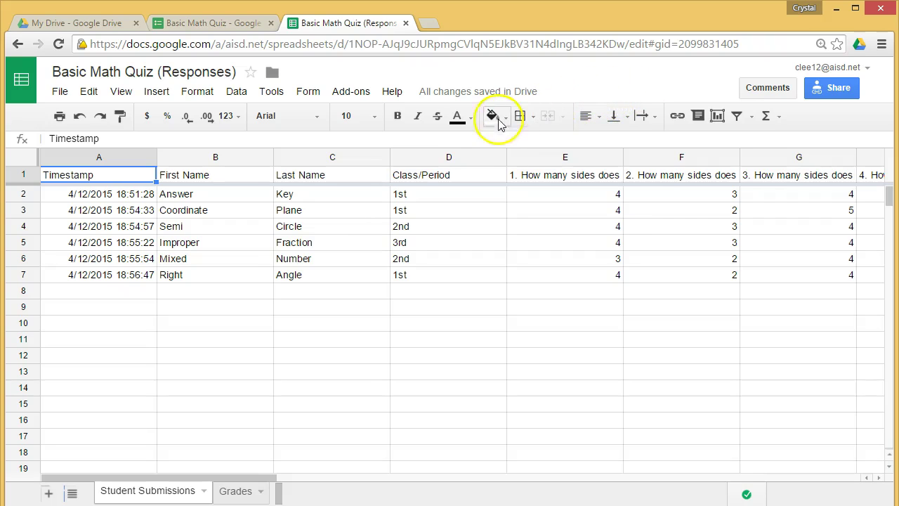
# Step: Switch to the Grades sheet showing question 1 at 80 and question 2 at 40
pyautogui.click(237, 494)
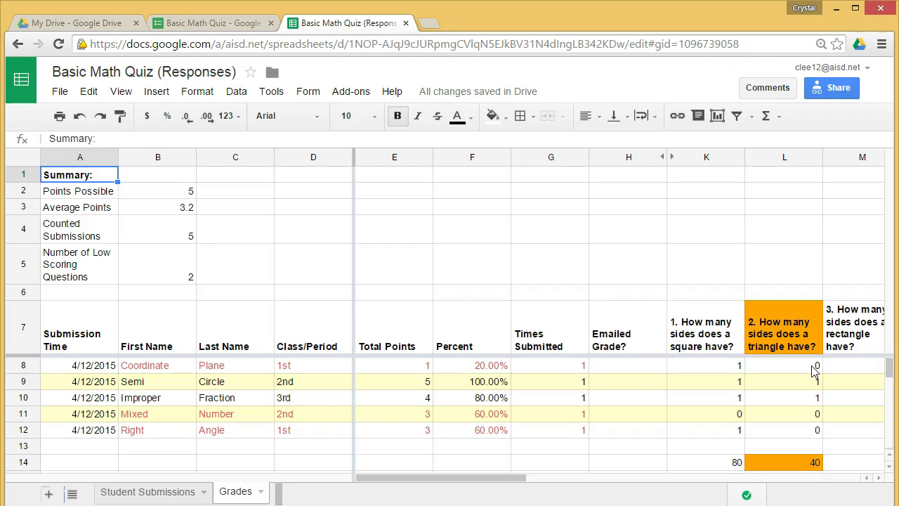
pyautogui.click(798, 406)
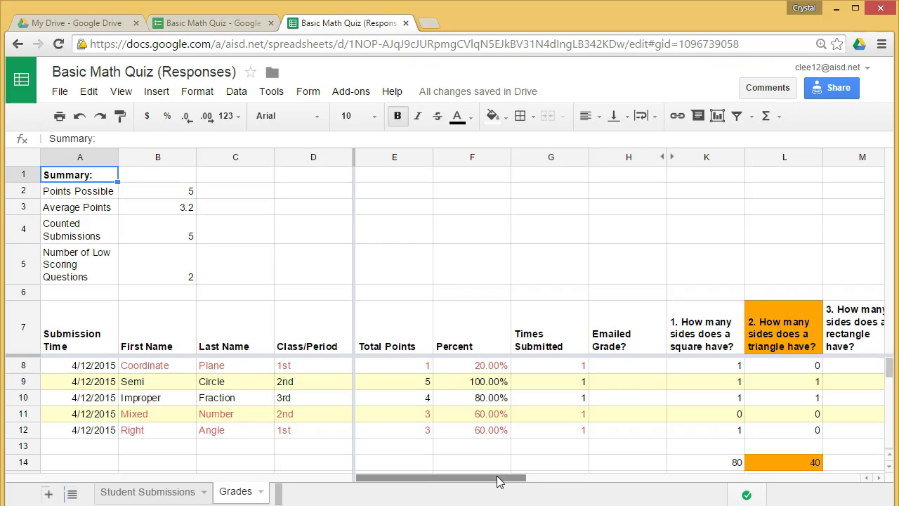
pyautogui.click(351, 92)
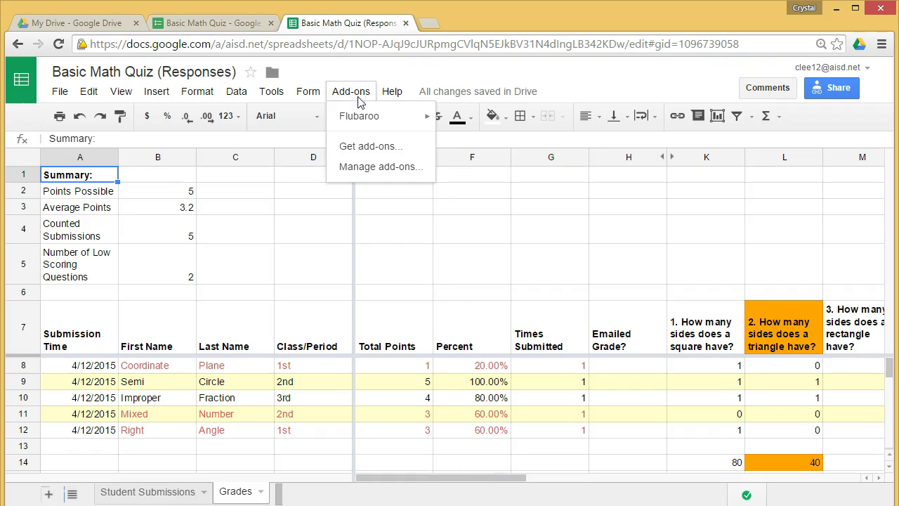
pyautogui.moveTo(356, 118)
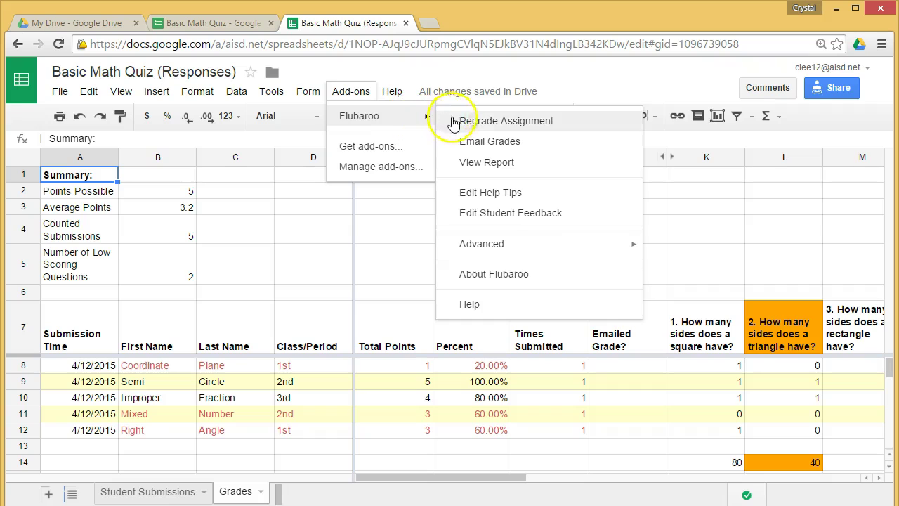
pyautogui.click(490, 162)
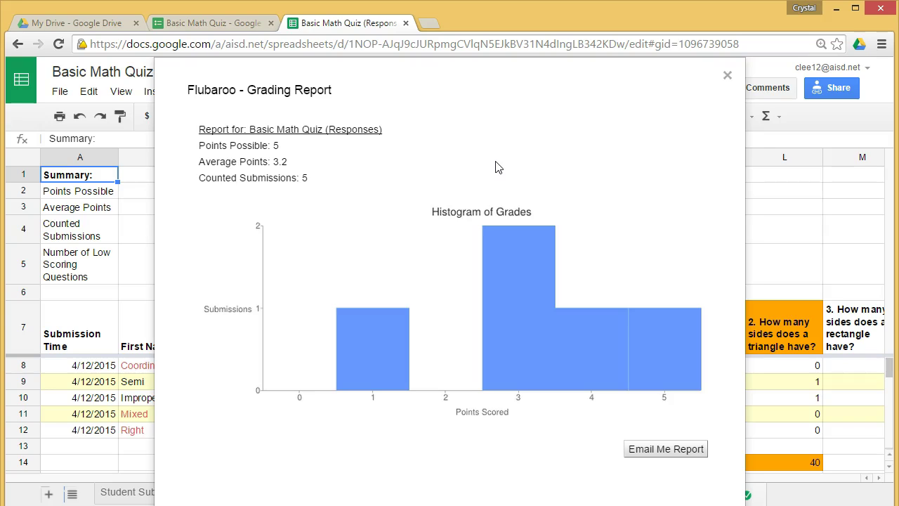
pyautogui.click(729, 76)
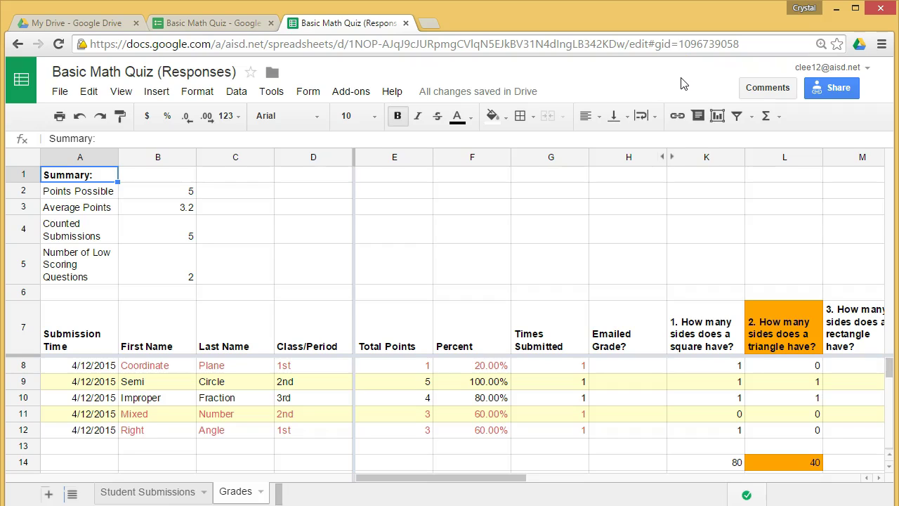
# Step: Open Form > Show summary of responses and scroll through the per-question pie charts
pyautogui.click(307, 92)
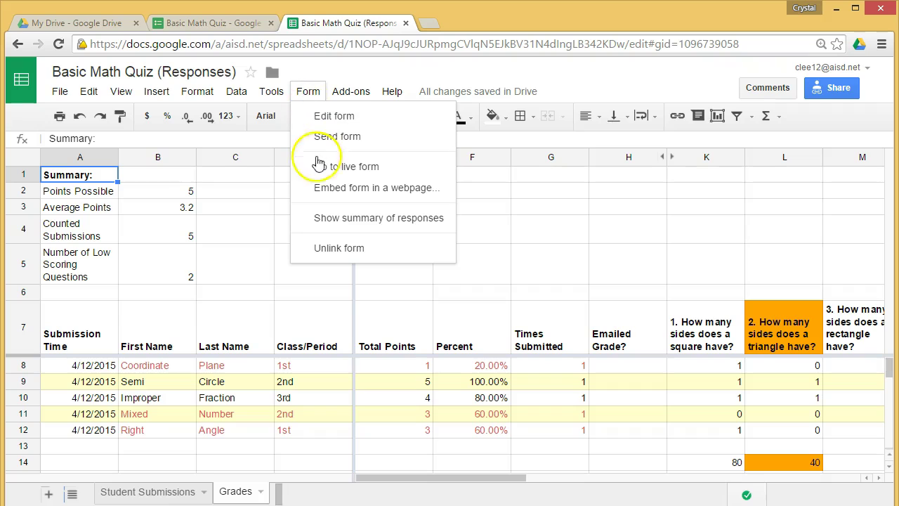
pyautogui.click(345, 219)
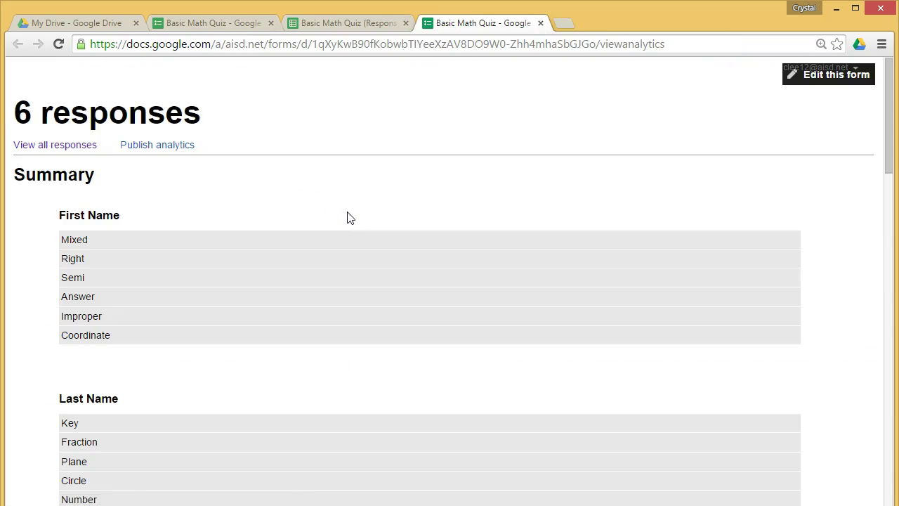
pyautogui.scroll(-2, 357, 253)
pyautogui.scroll(-3, 356, 253)
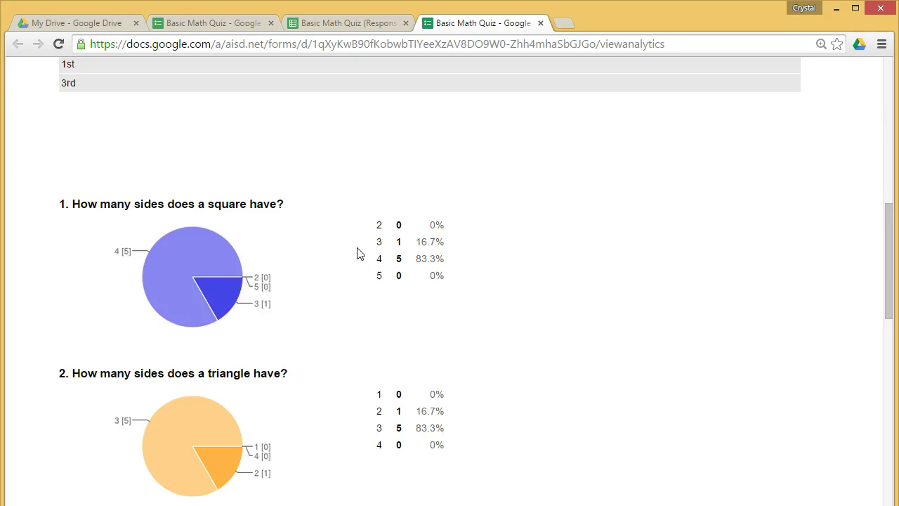
pyautogui.scroll(-3, 357, 254)
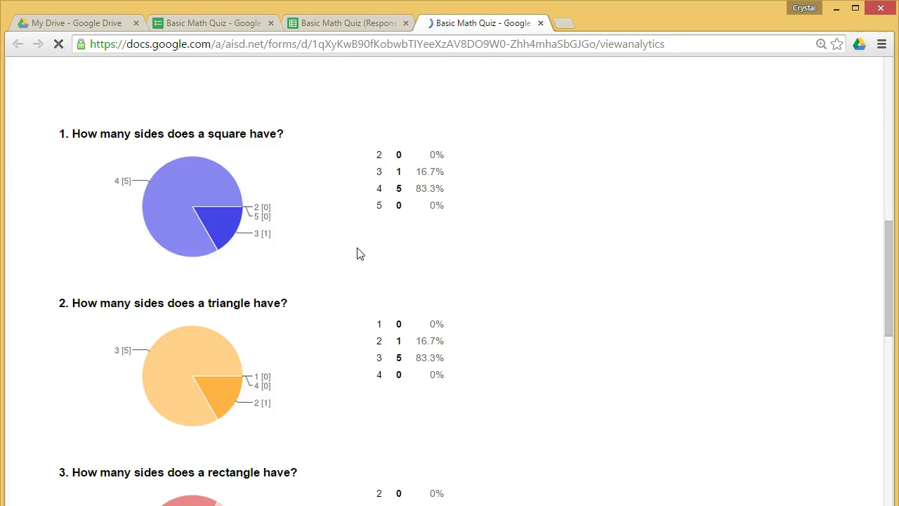
pyautogui.scroll(-1, 357, 254)
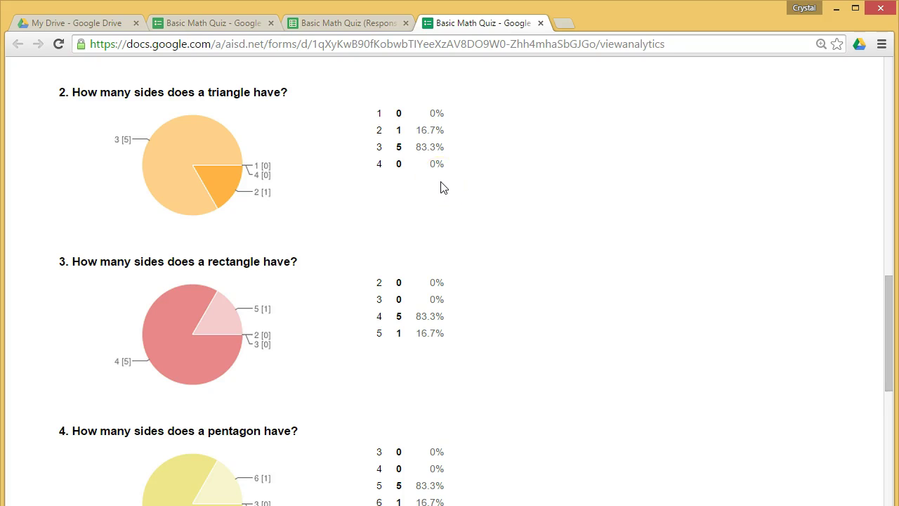
pyautogui.scroll(-1, 491, 236)
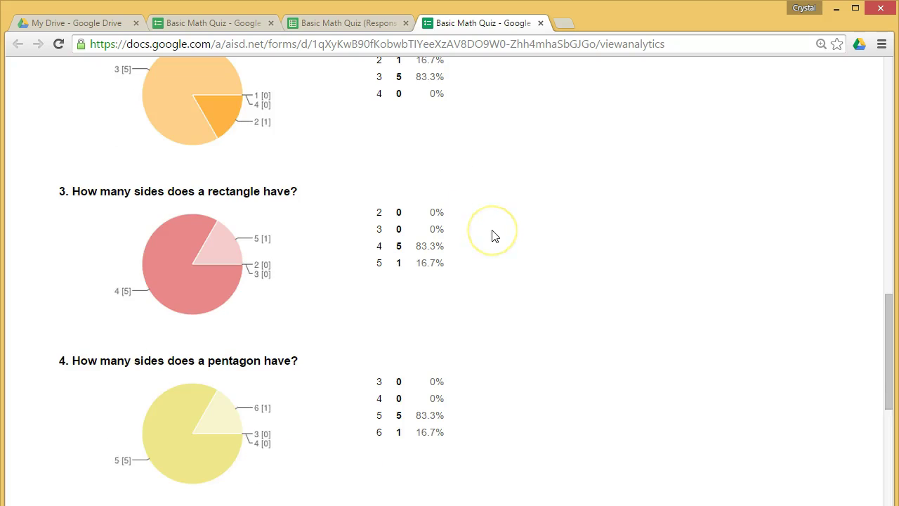